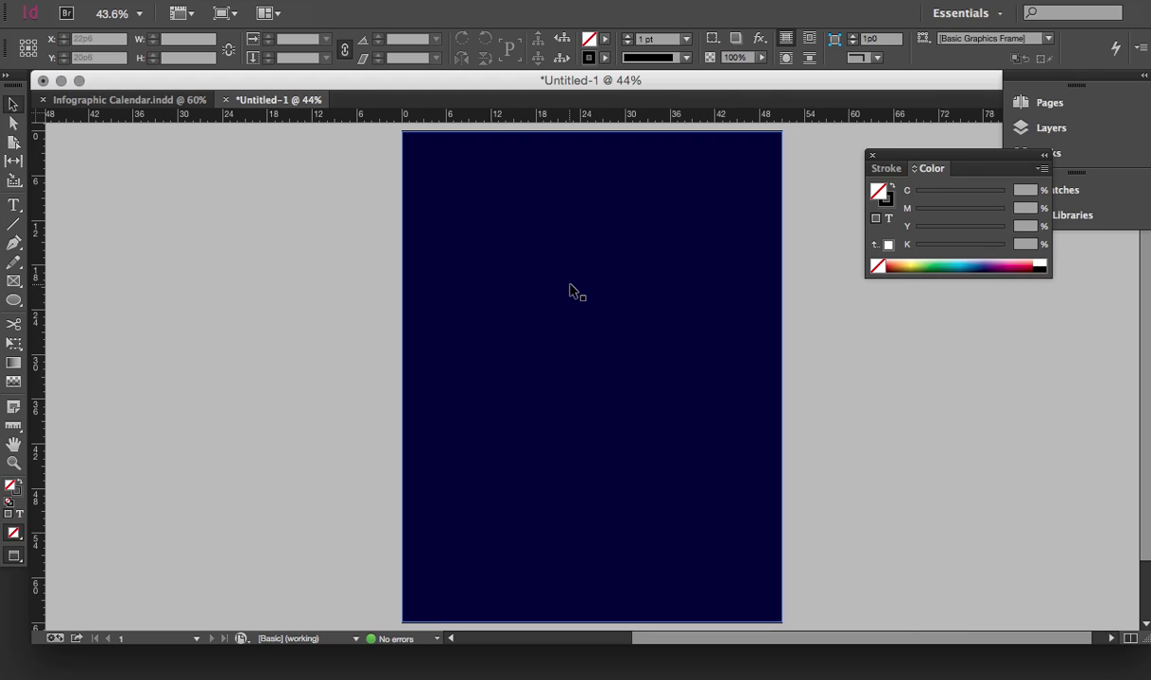
Draw a sagging curve about 48p11 wide across the upper part of the page with the Pen tool.
left_click(133, 242)
left_click(13, 243)
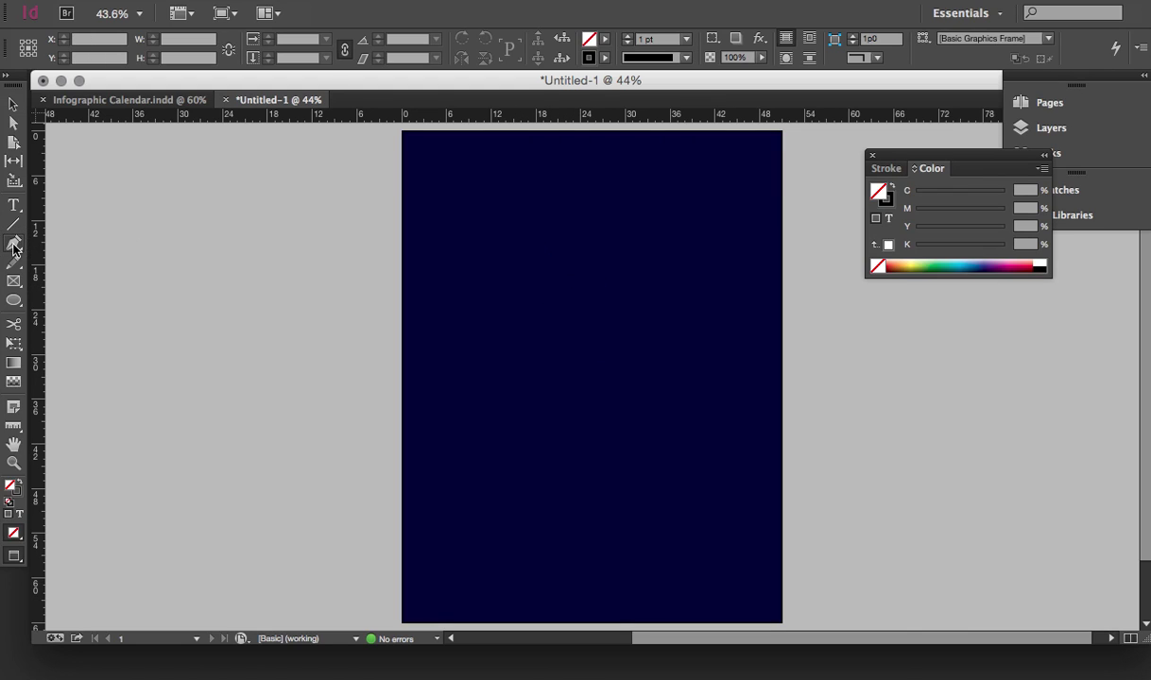
left_click(408, 205)
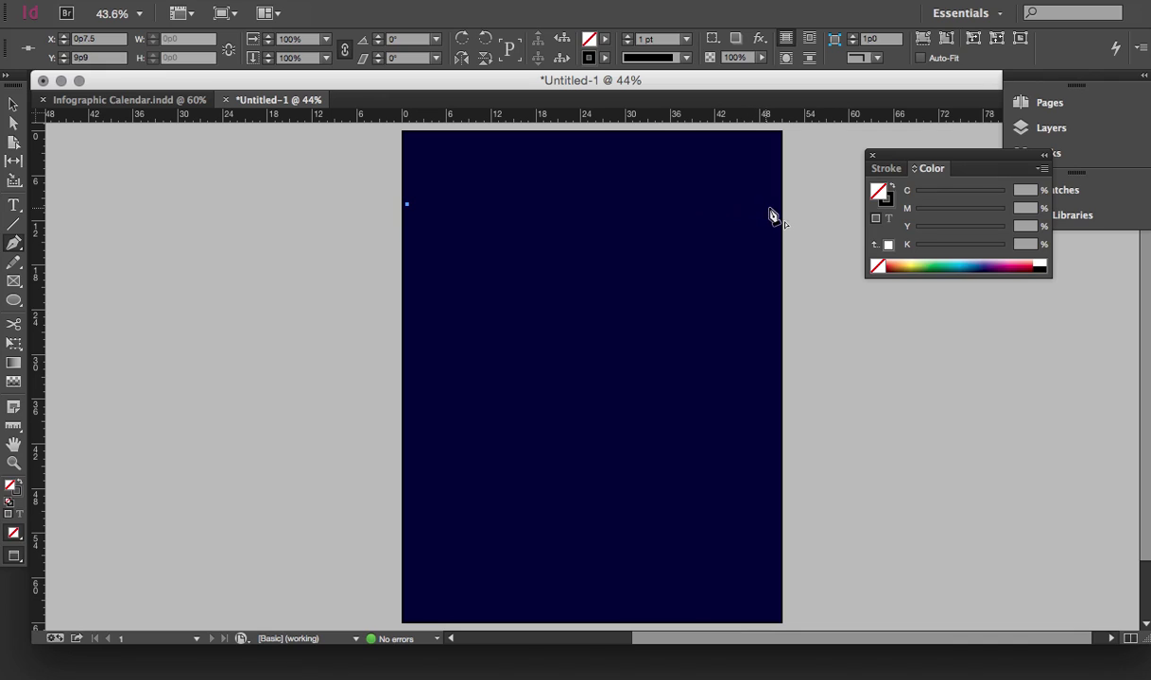
left_click_drag(772, 203, 883, 129)
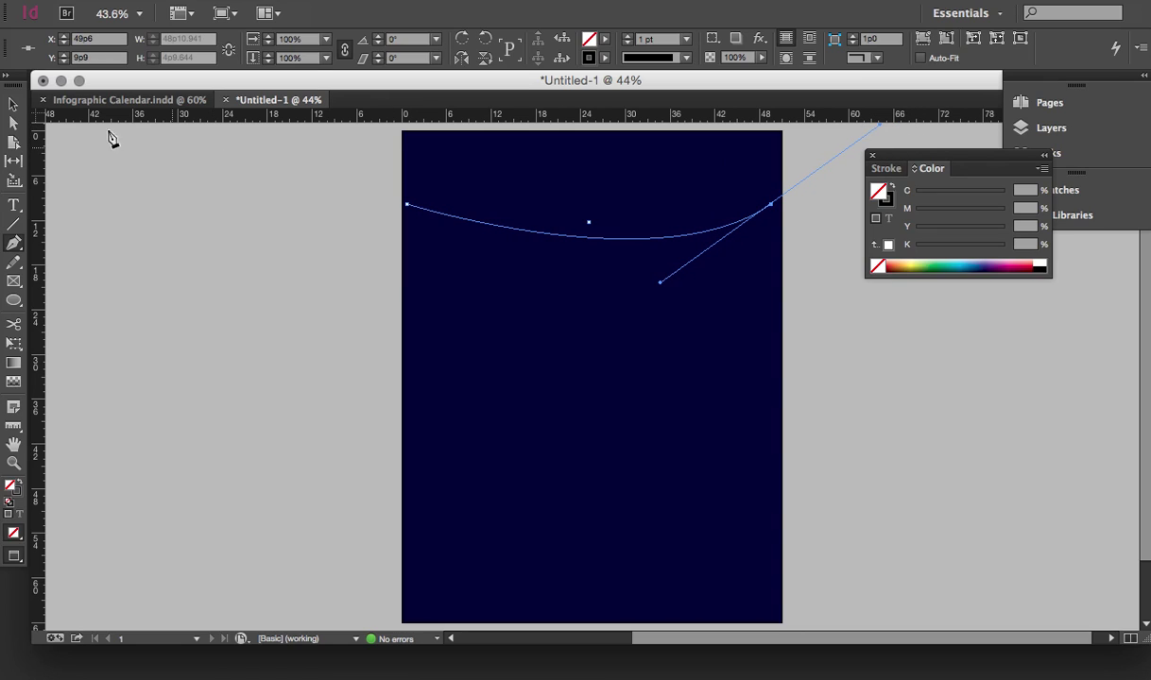
Give the curved line a white stroke with a weight of 3 pt.
left_click(13, 104)
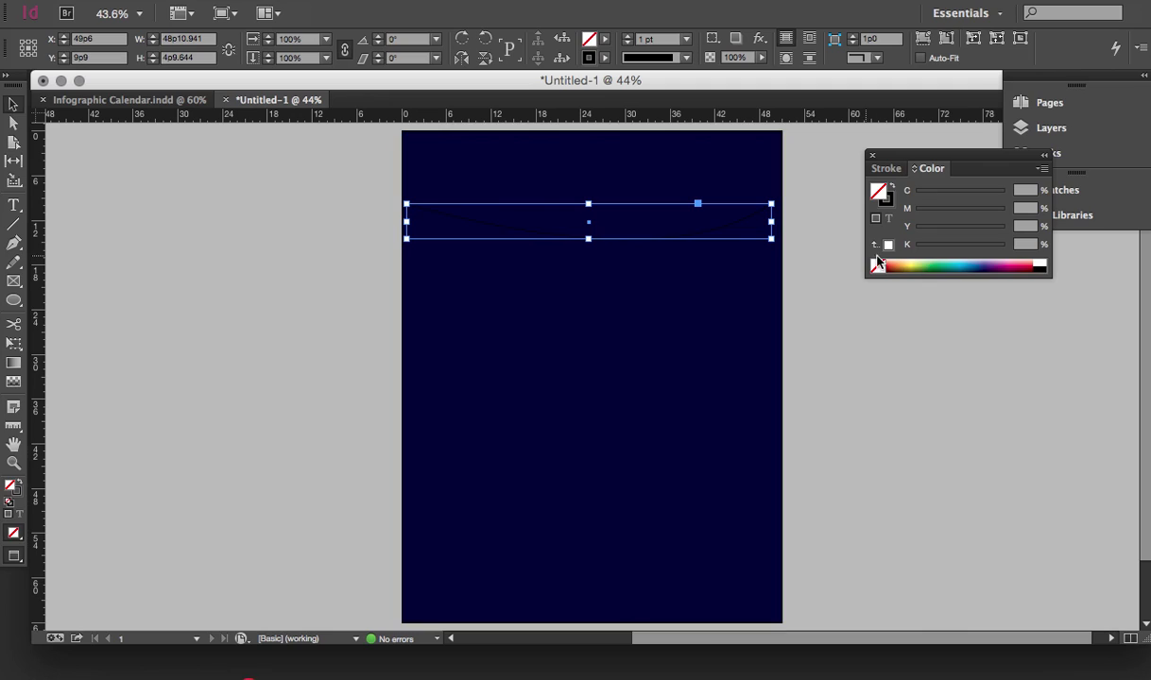
left_click(889, 201)
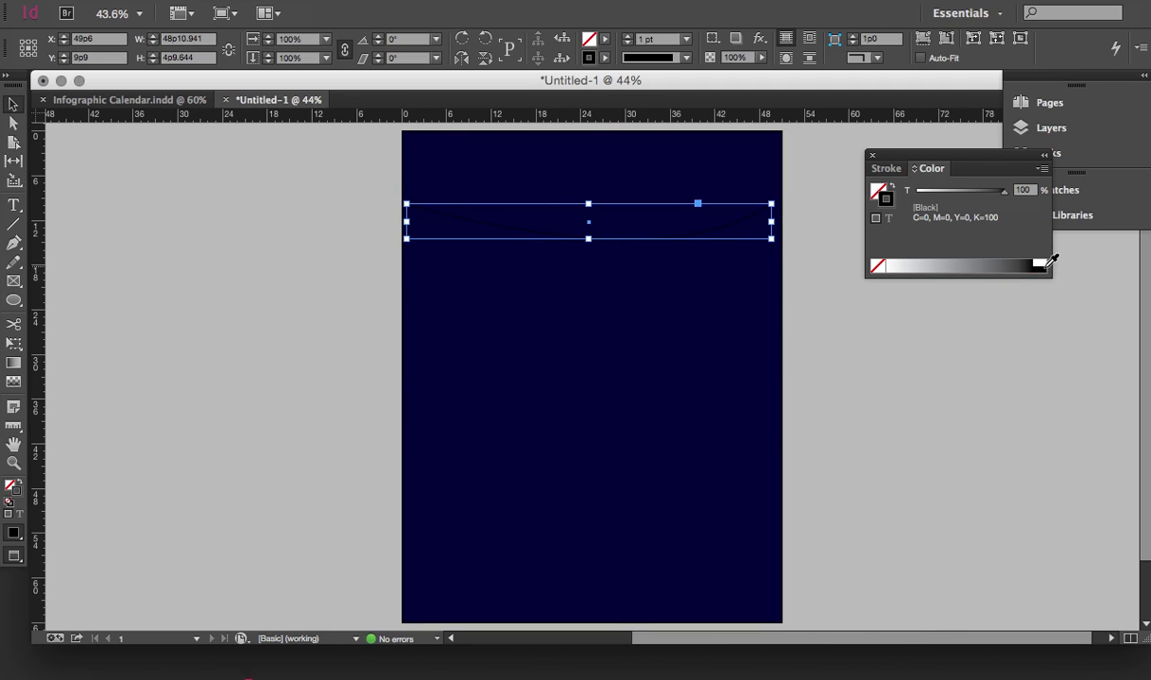
left_click(1042, 262)
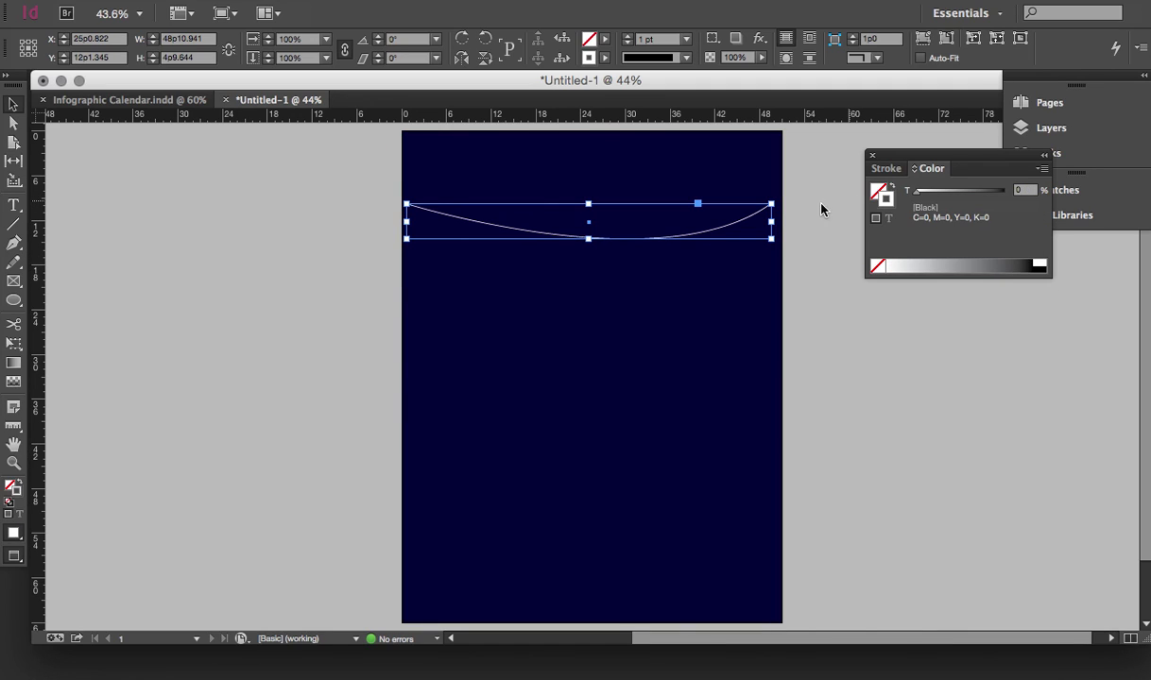
left_click(886, 168)
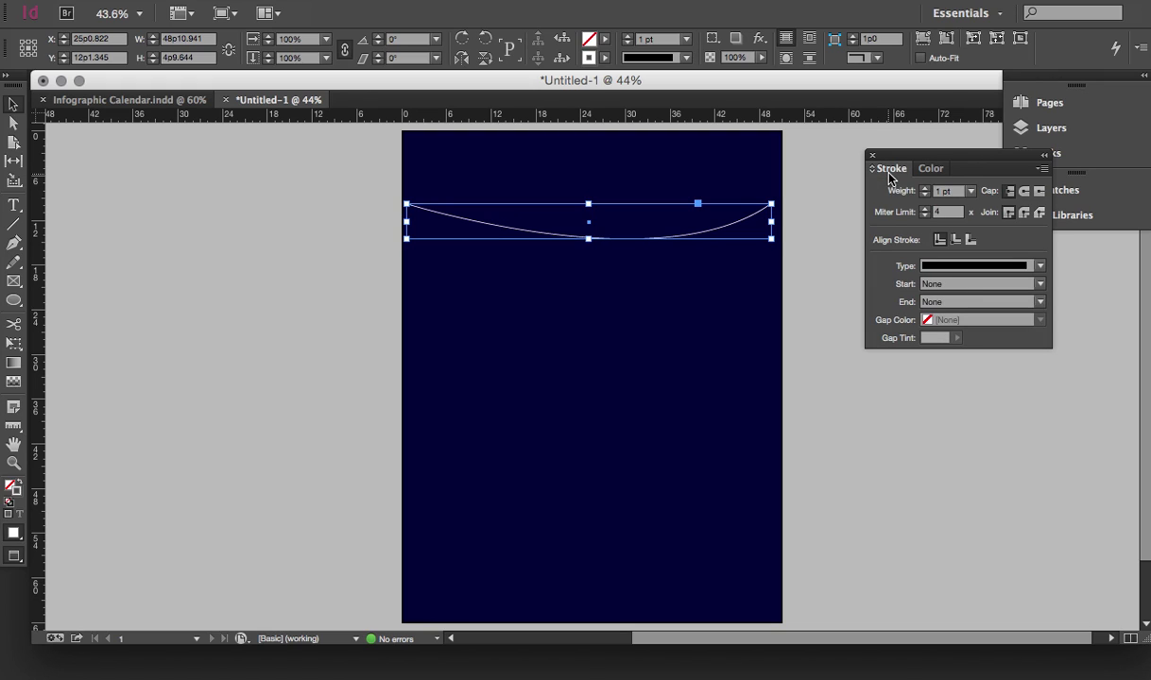
left_click(925, 188)
left_click(925, 188)
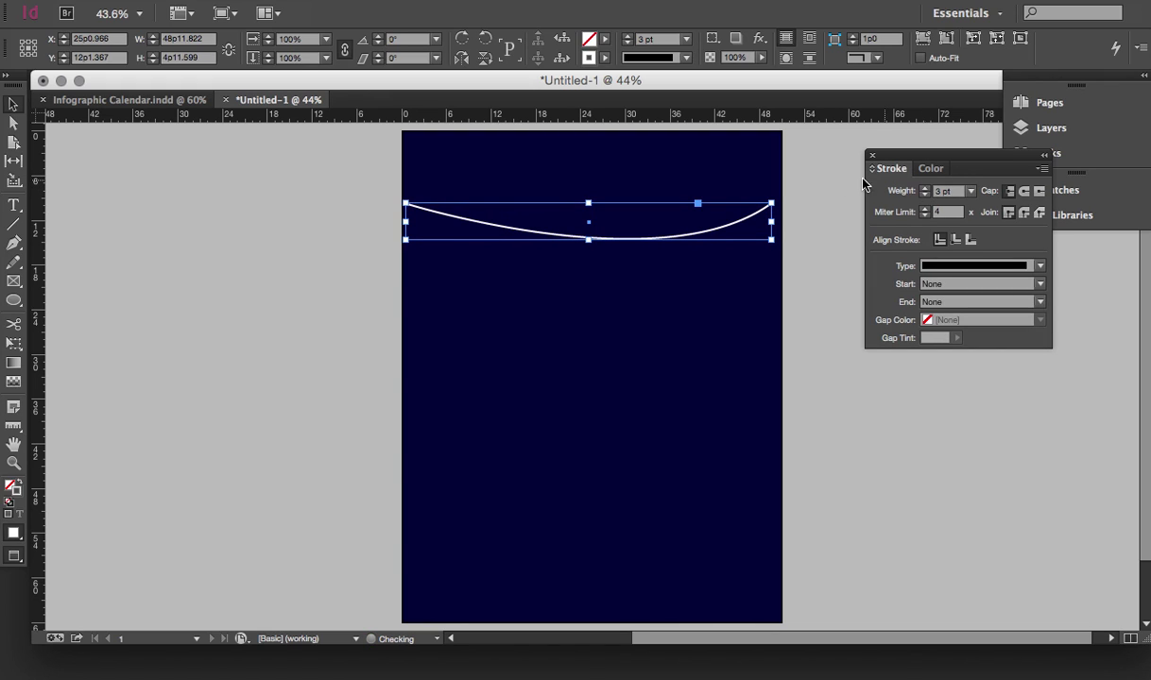
Move the curve up against the page's left edge and stretch it to the full page width of 51p0.
left_click_drag(657, 237, 654, 206)
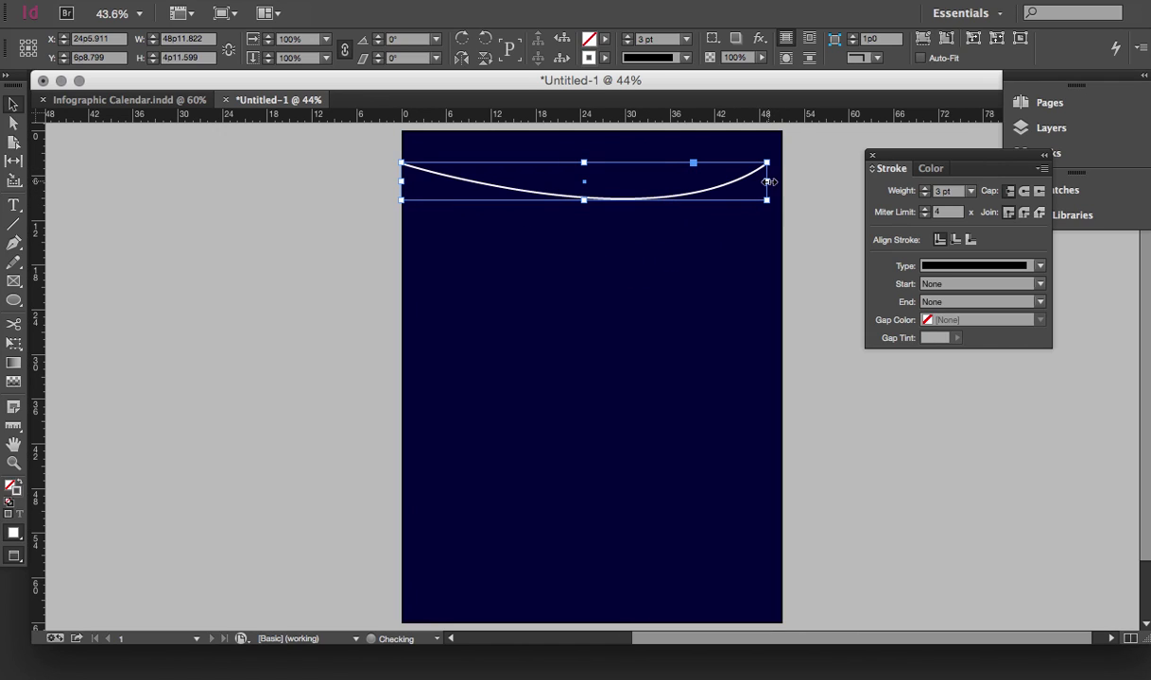
left_click_drag(768, 183, 783, 181)
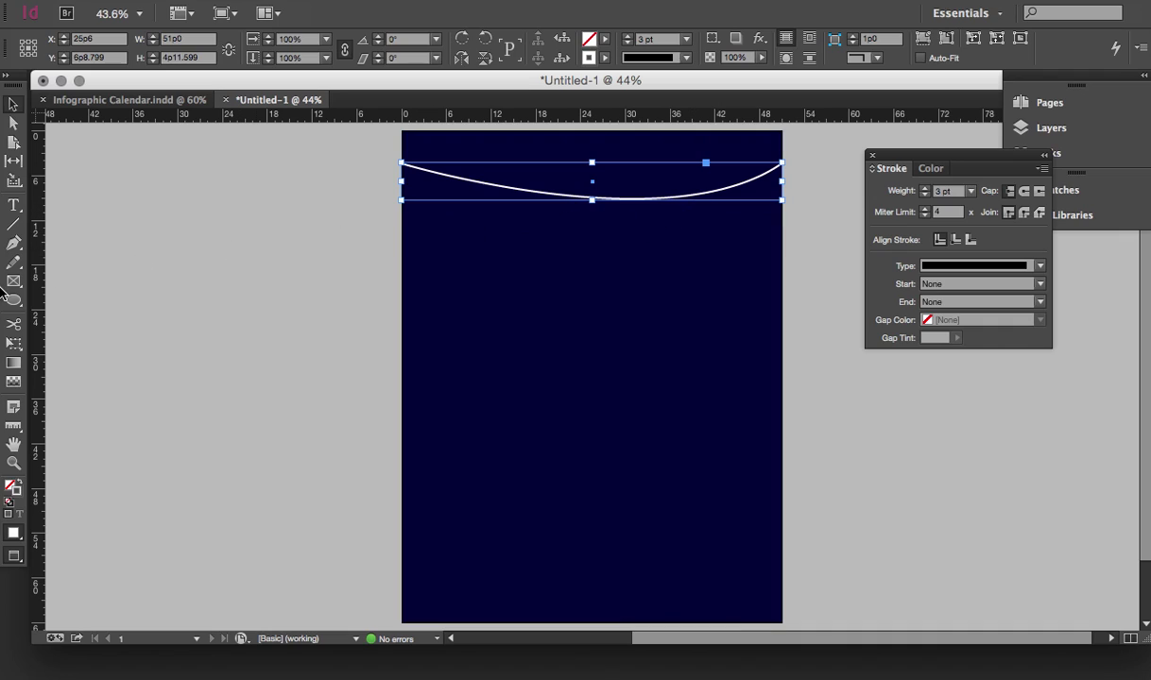
Draw two circles below the curve, about 4p6 and 5p7.5 in diameter, the larger one to the right.
left_click(14, 301)
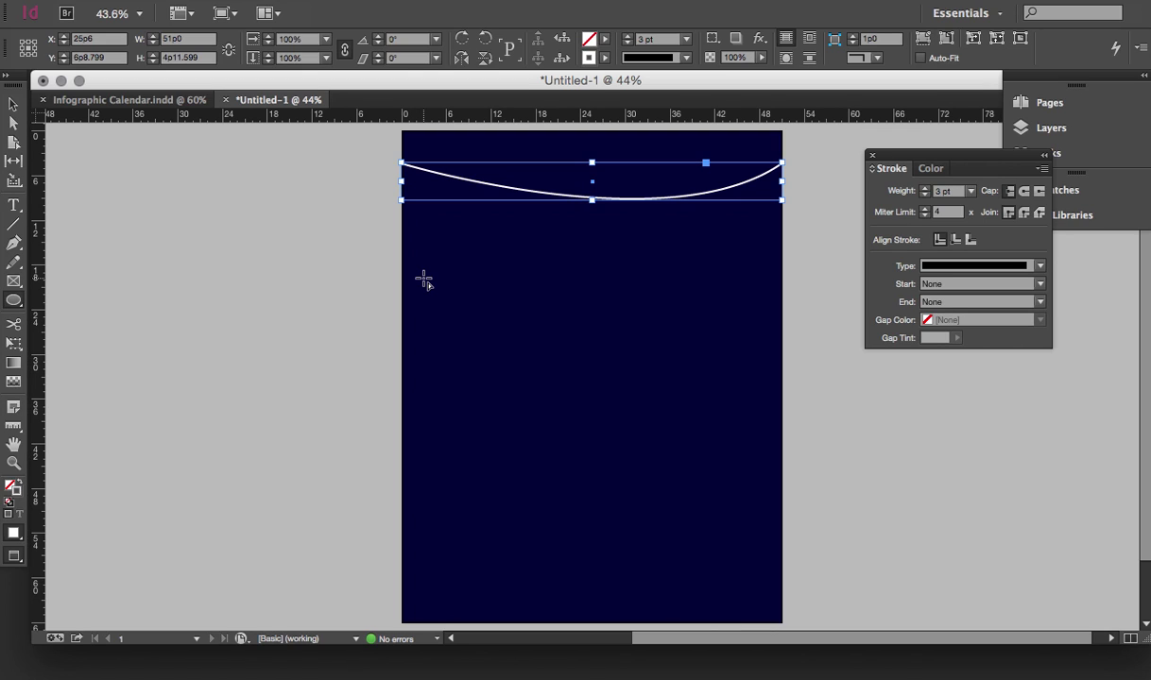
left_click_drag(423, 280, 550, 339)
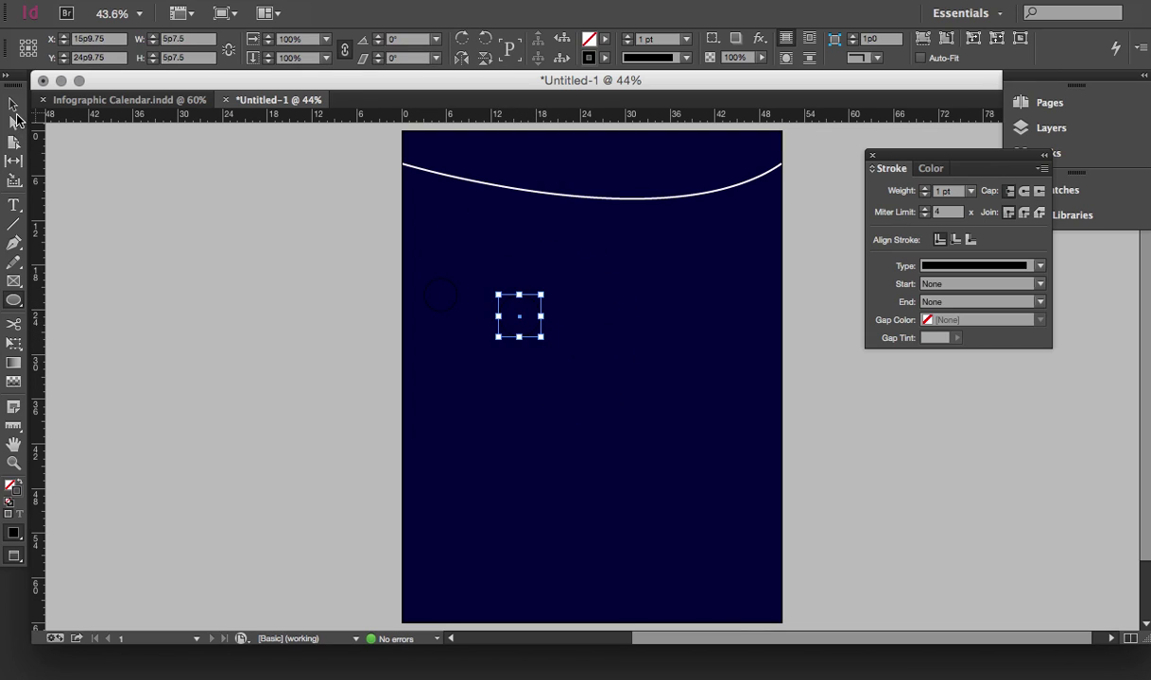
Set both the stroke and the fill of the smaller circle to white.
left_click(13, 104)
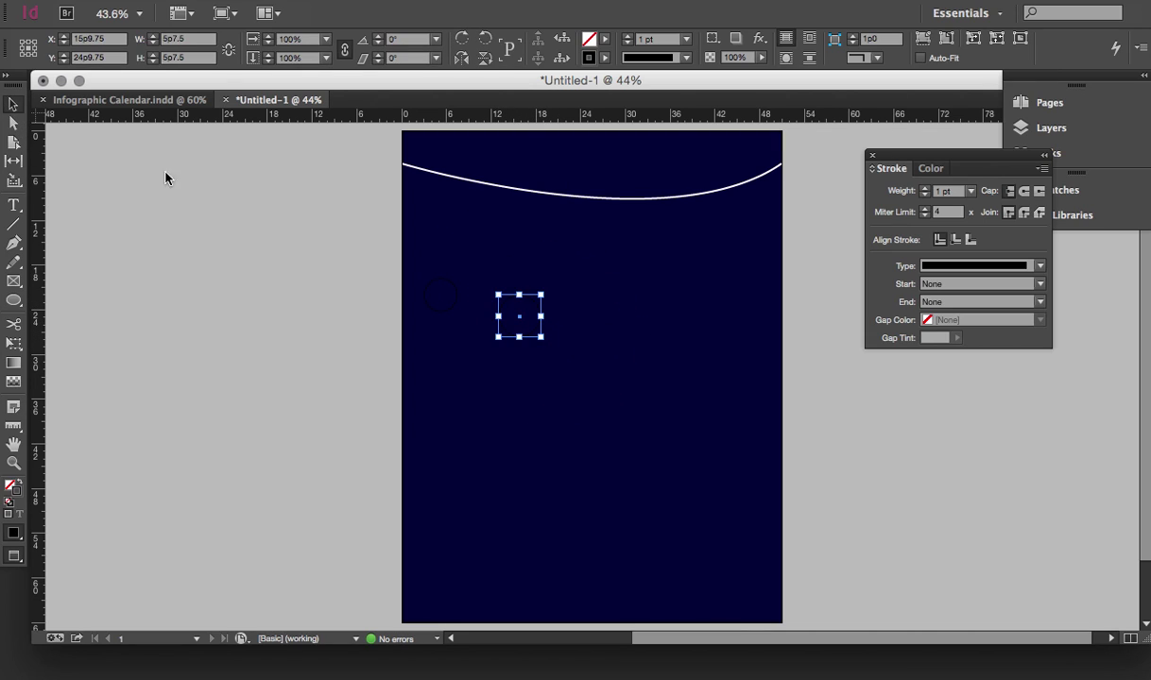
left_click(452, 309)
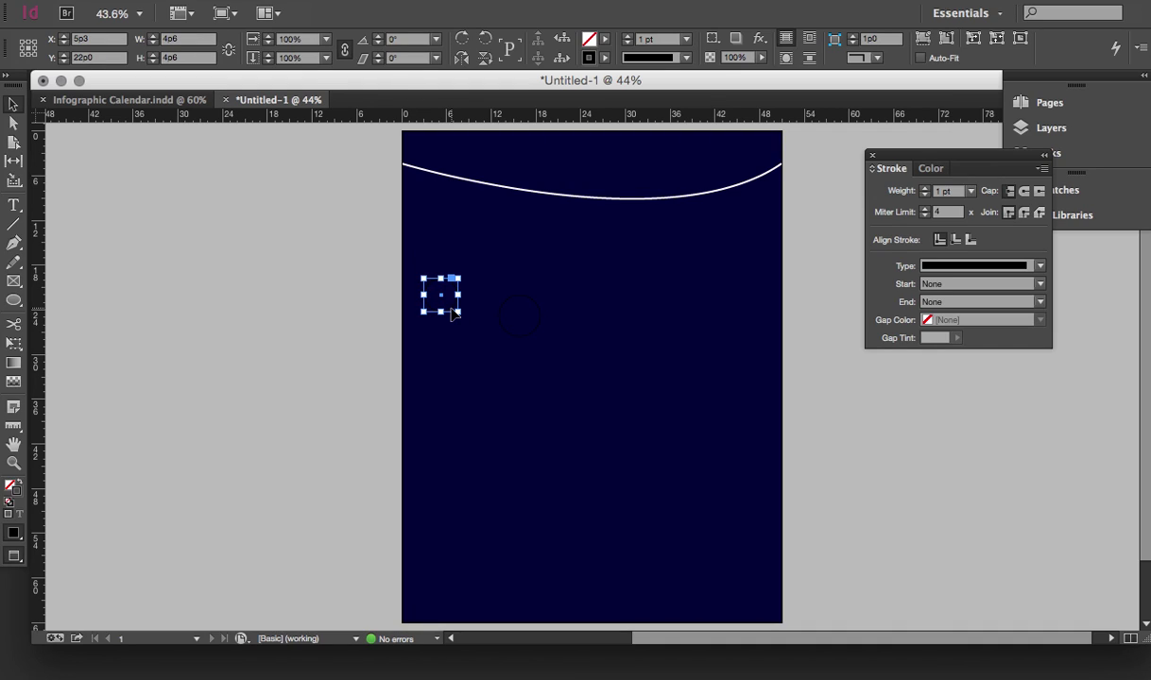
left_click(931, 169)
left_click(1043, 267)
left_click(880, 192)
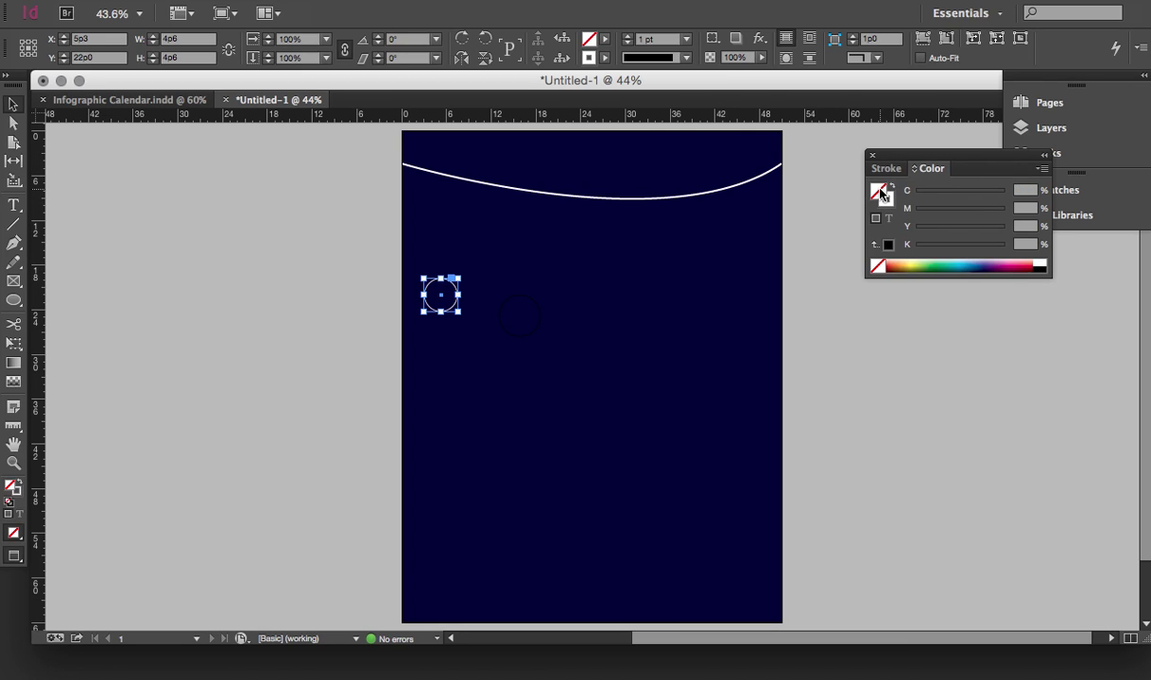
left_click(1041, 268)
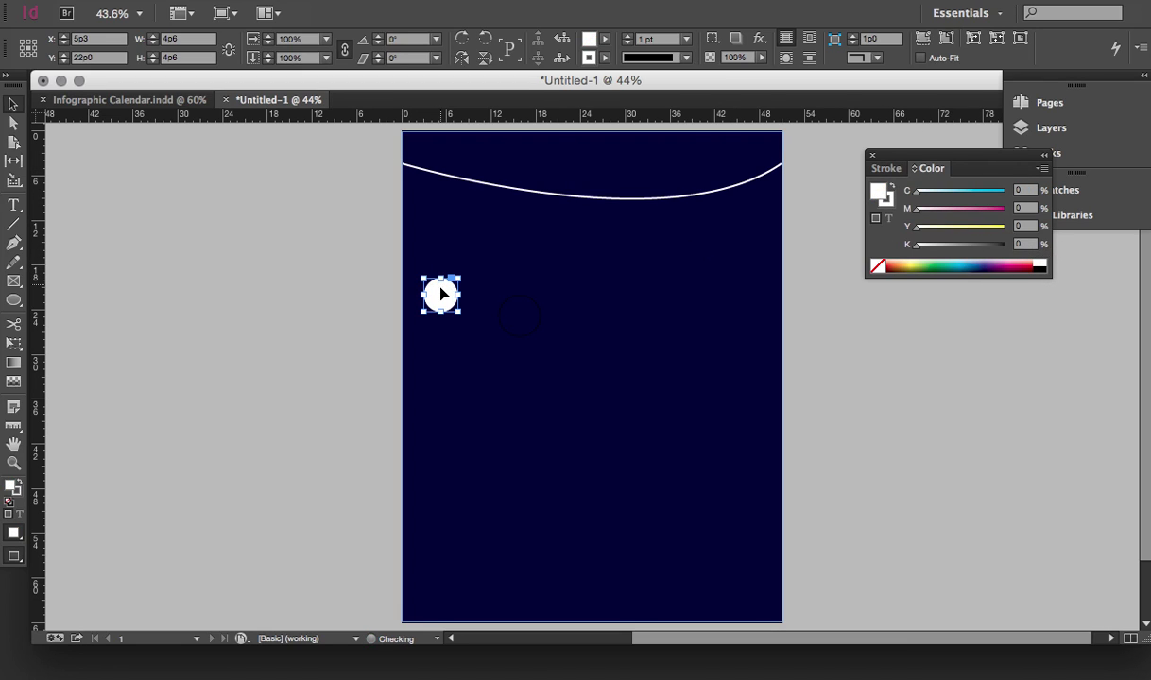
Apply an Inner Shadow to the smaller circle with the yellow C=0 M=0 Y=100 K=0 swatch and a size of 0p10.
right_click(440, 296)
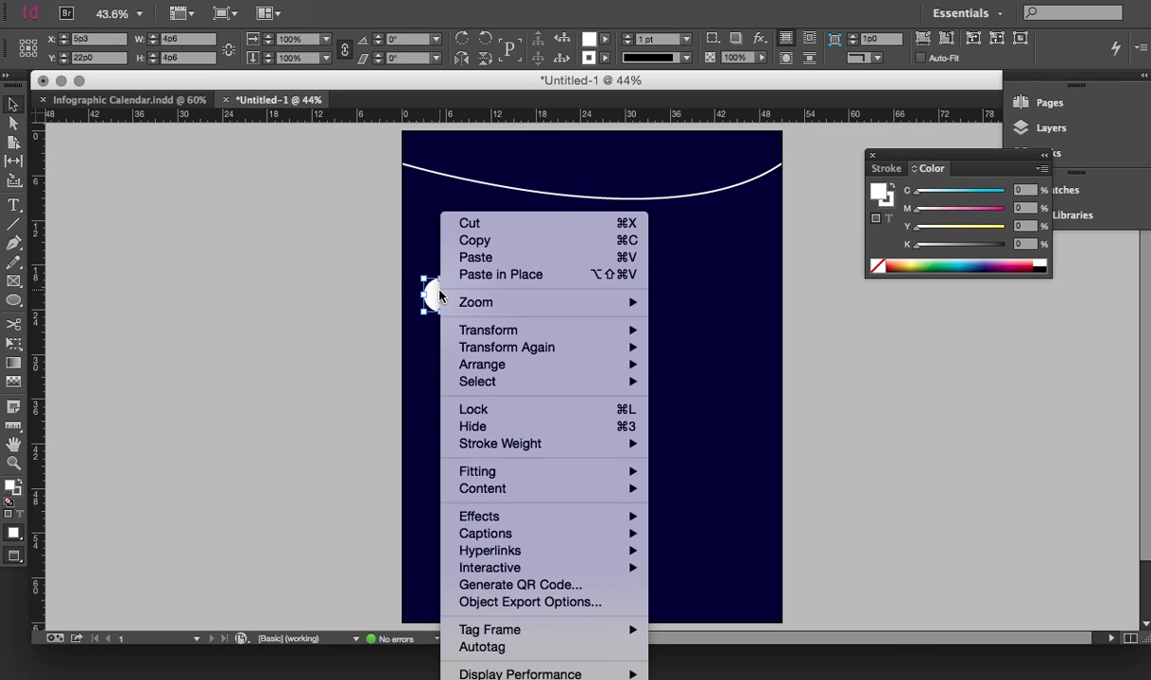
mouse_move(526, 517)
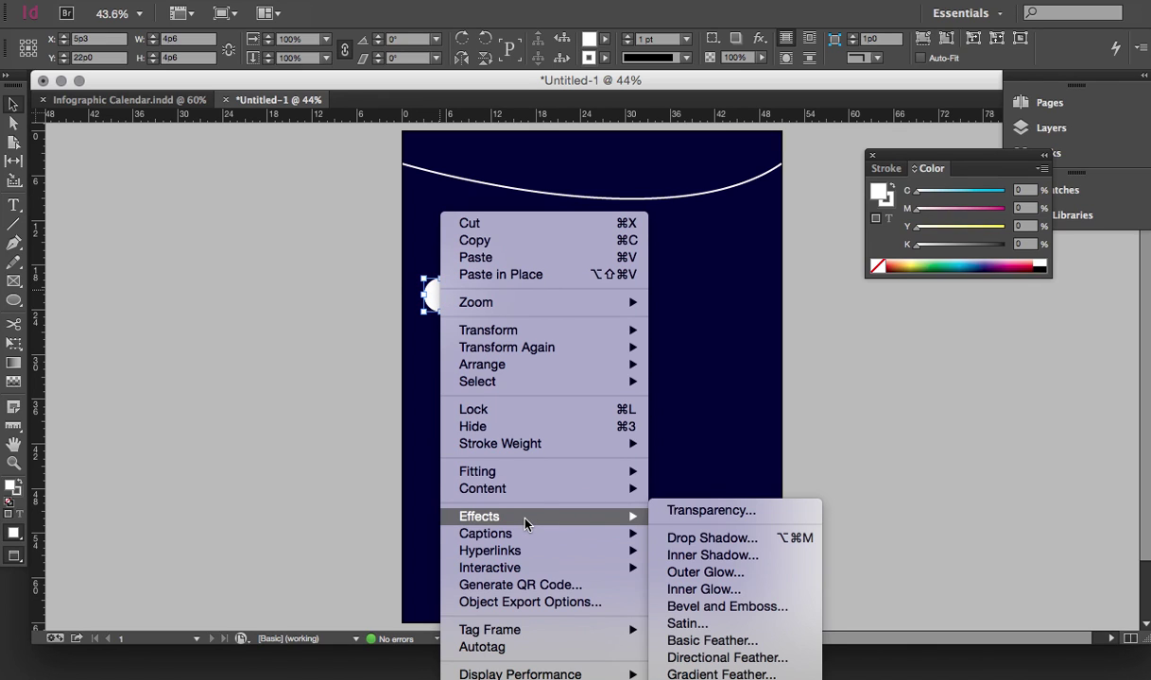
left_click(715, 557)
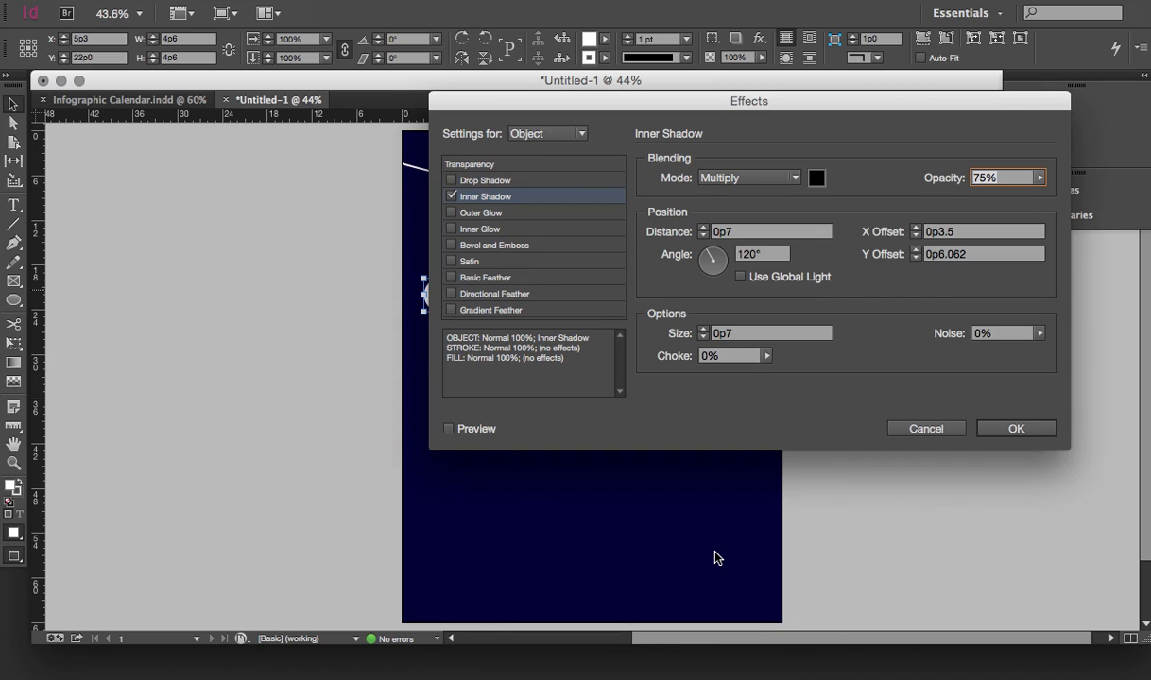
left_click(818, 180)
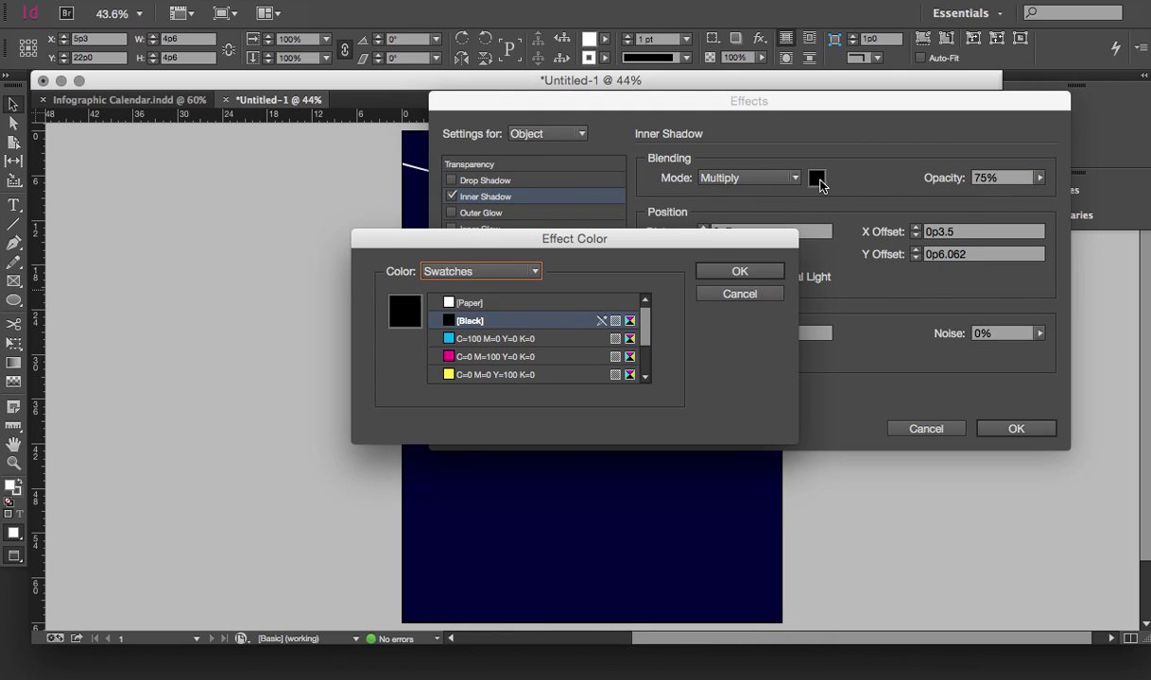
left_click(478, 375)
left_click(737, 272)
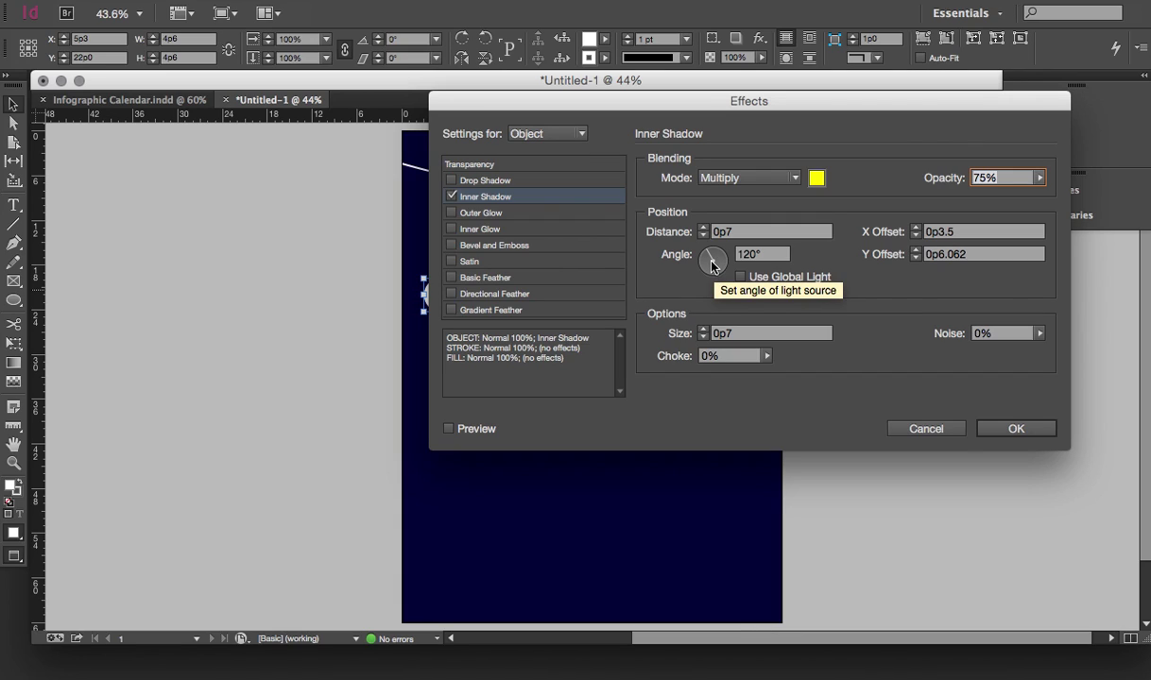
double_click(704, 329)
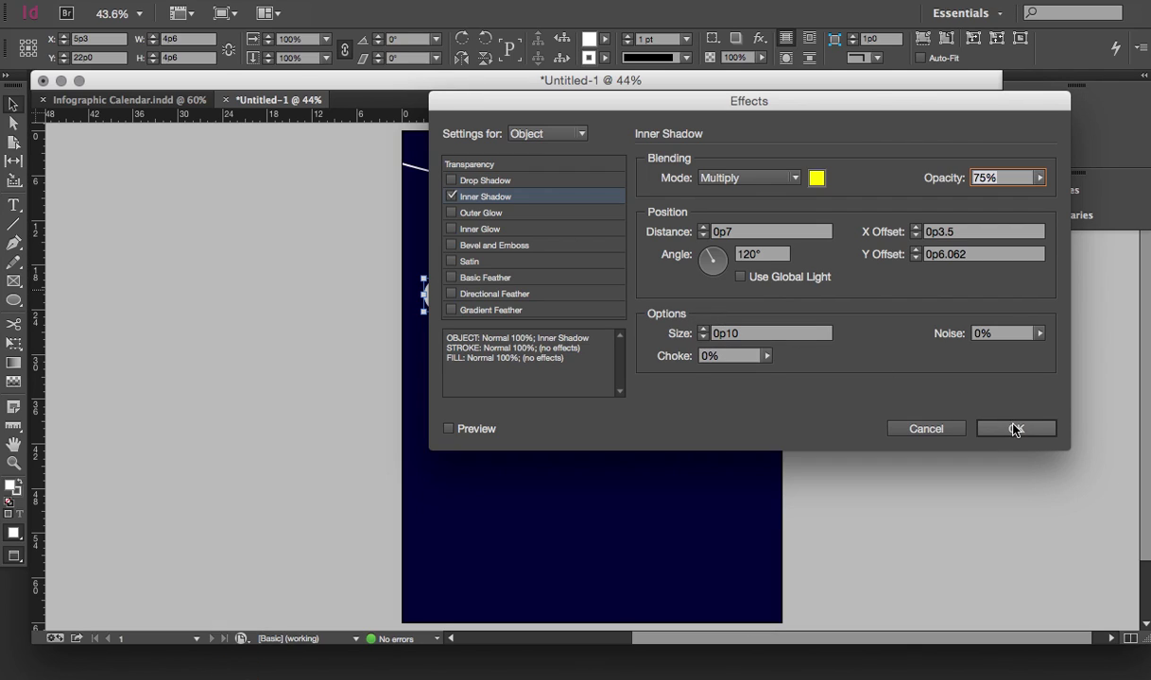
left_click(1015, 429)
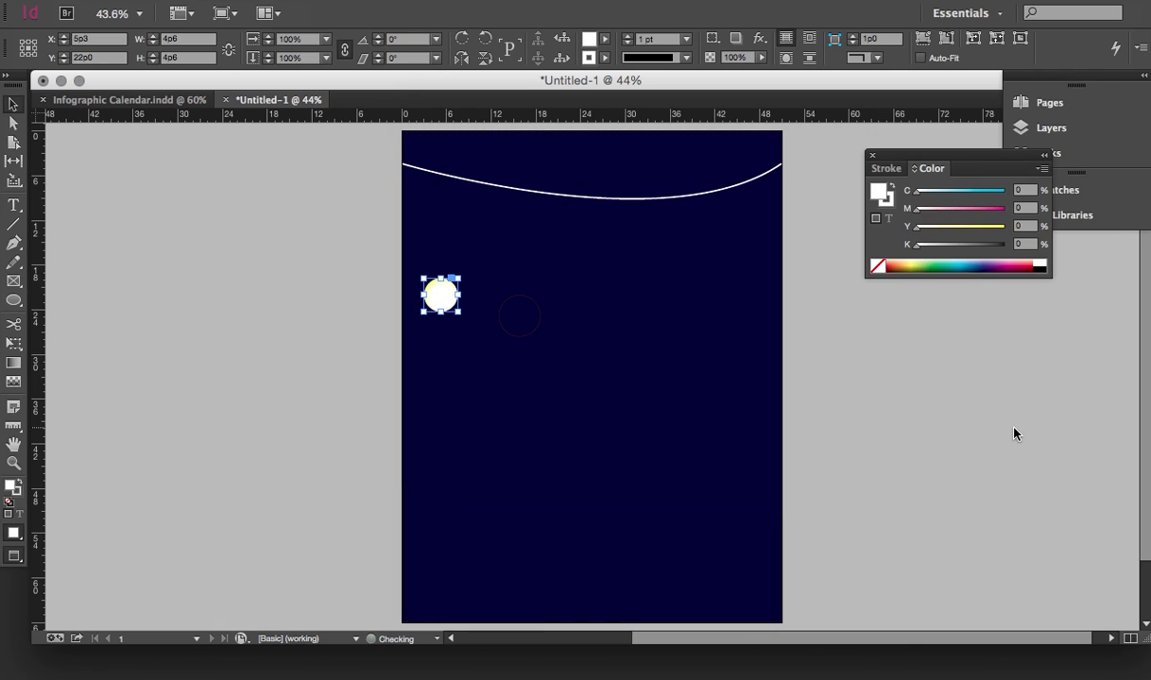
Fill the larger circle with a pale yellow of C=0 M=0 Y=17 K=0.
left_click(535, 329)
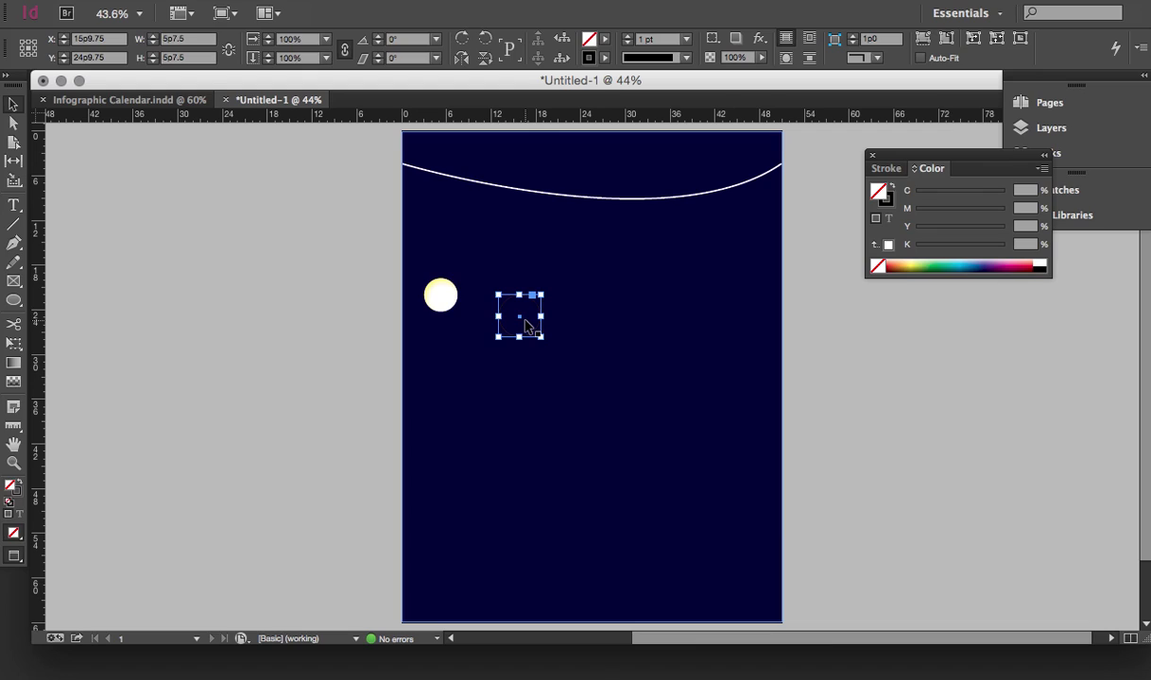
left_click(1043, 265)
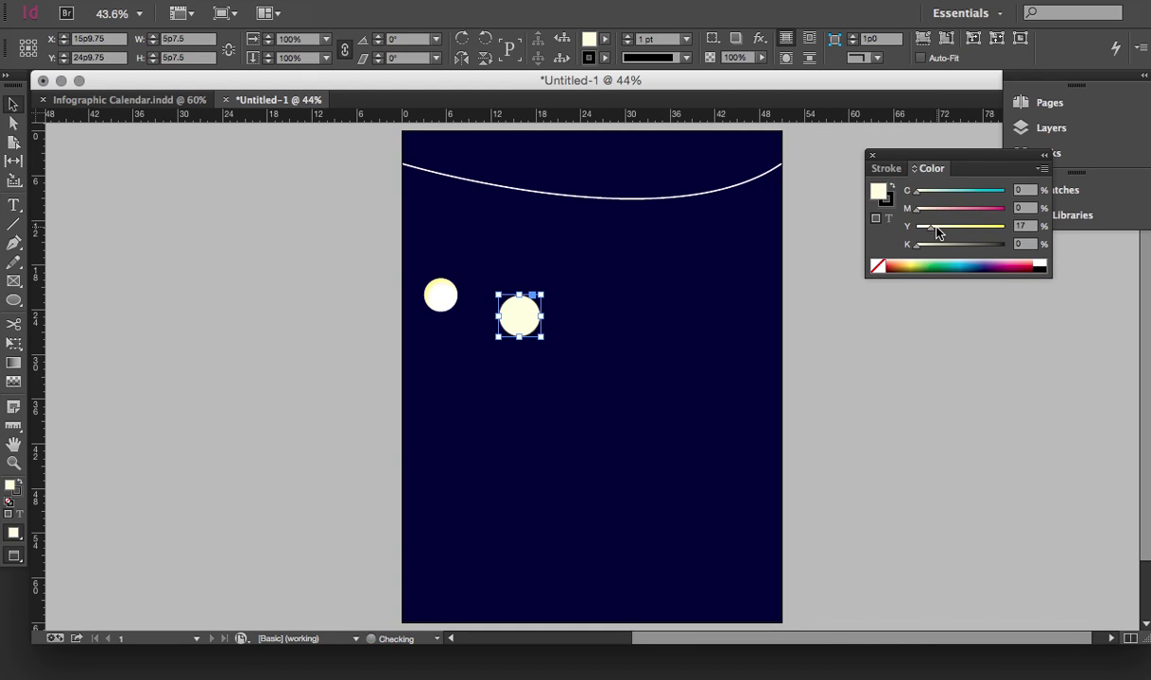
Add a Gradient Feather effect of the Radial type to the larger circle.
right_click(515, 317)
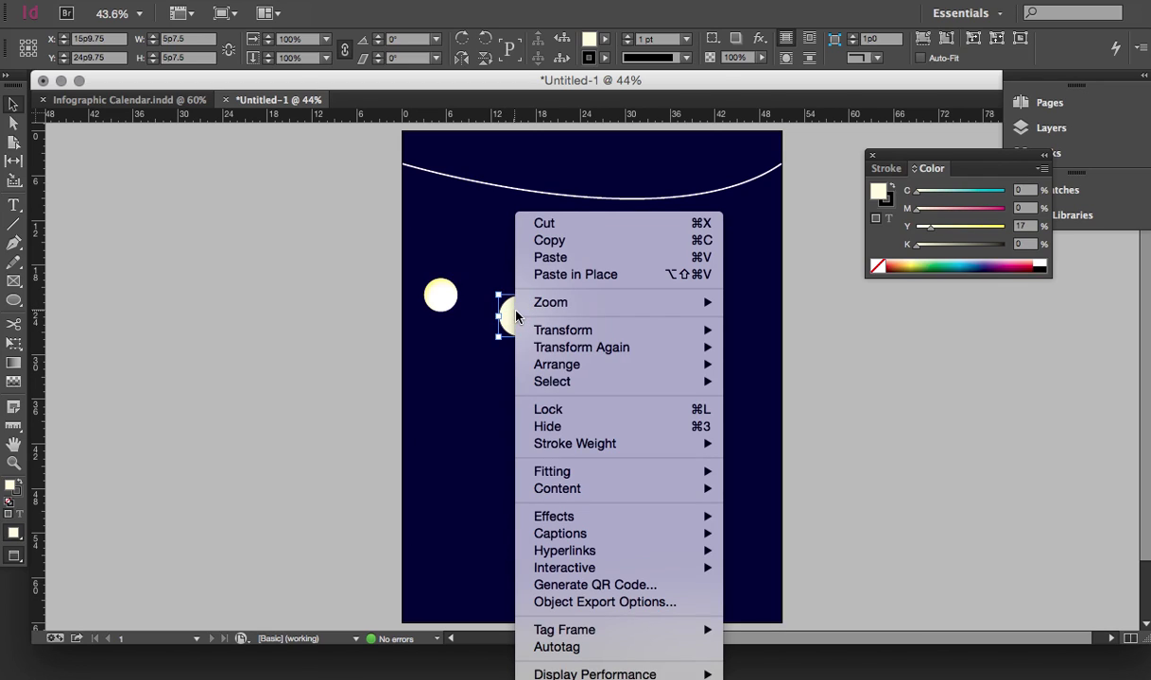
mouse_move(631, 524)
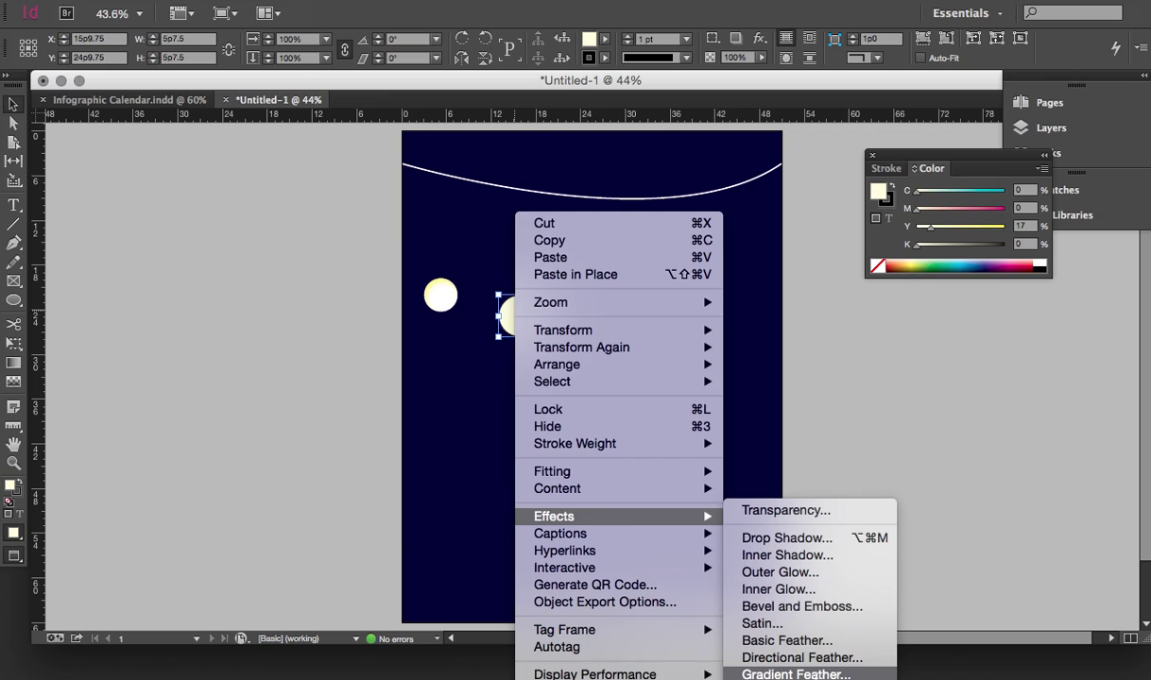
left_click(803, 674)
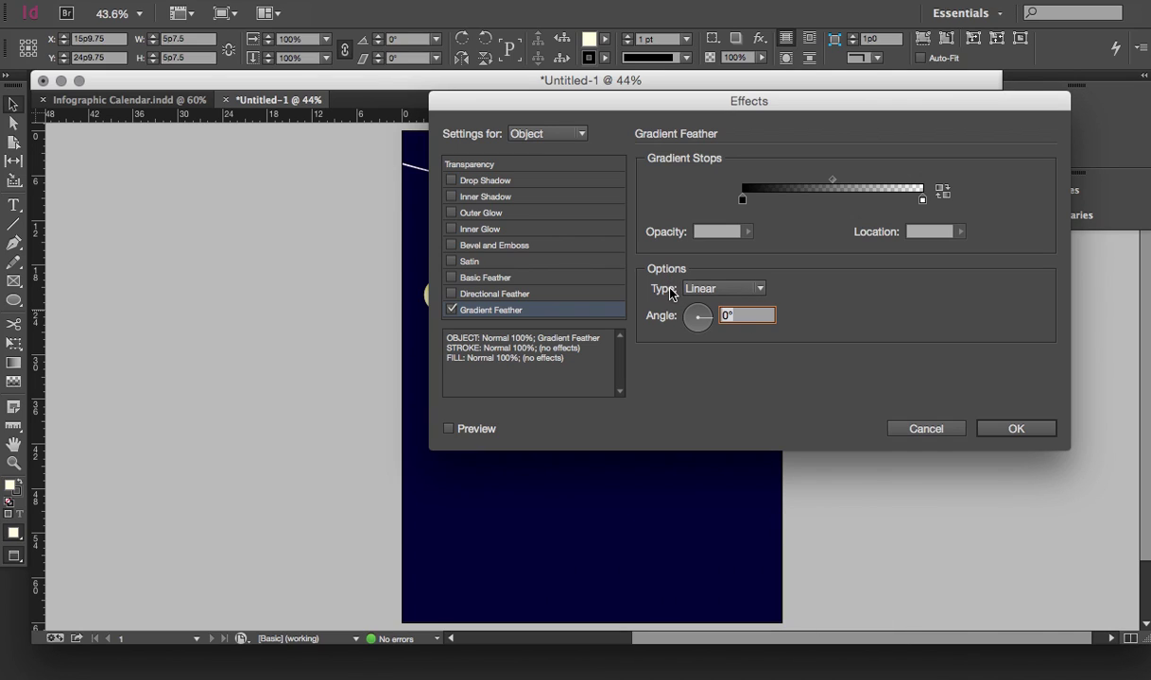
left_click(764, 294)
left_click(746, 324)
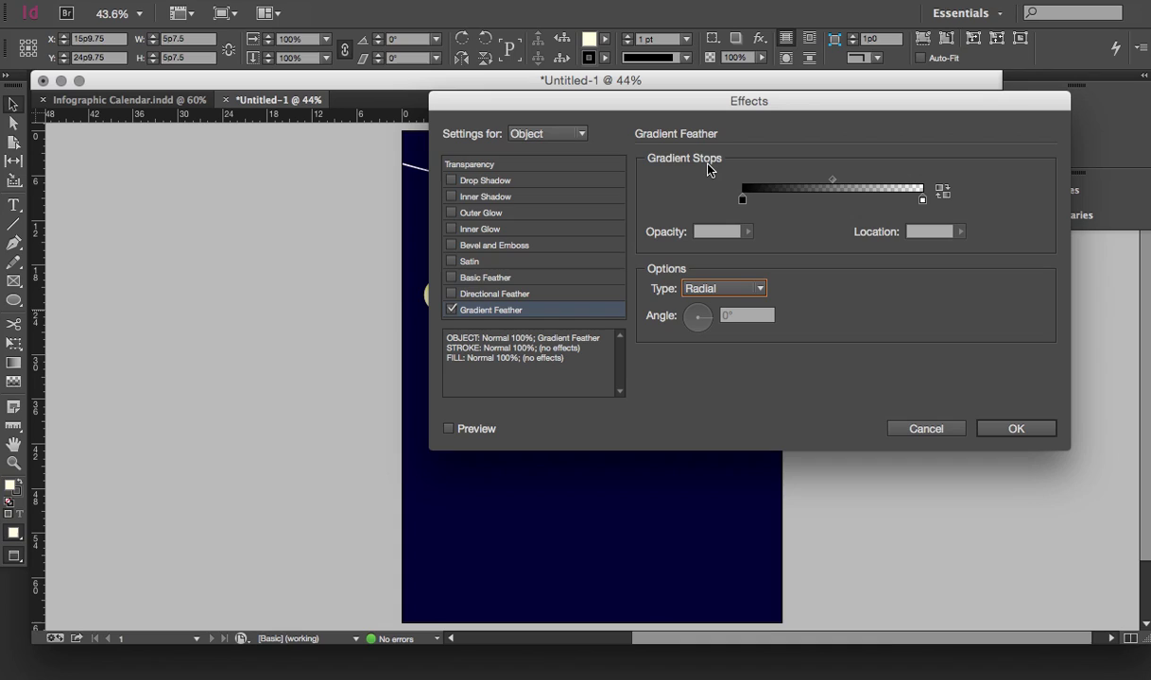
Move the feather's transparent stop to about 74%, shift the midpoint outward, and add another stop at the outer end of the gradient.
left_click_drag(924, 201, 860, 201)
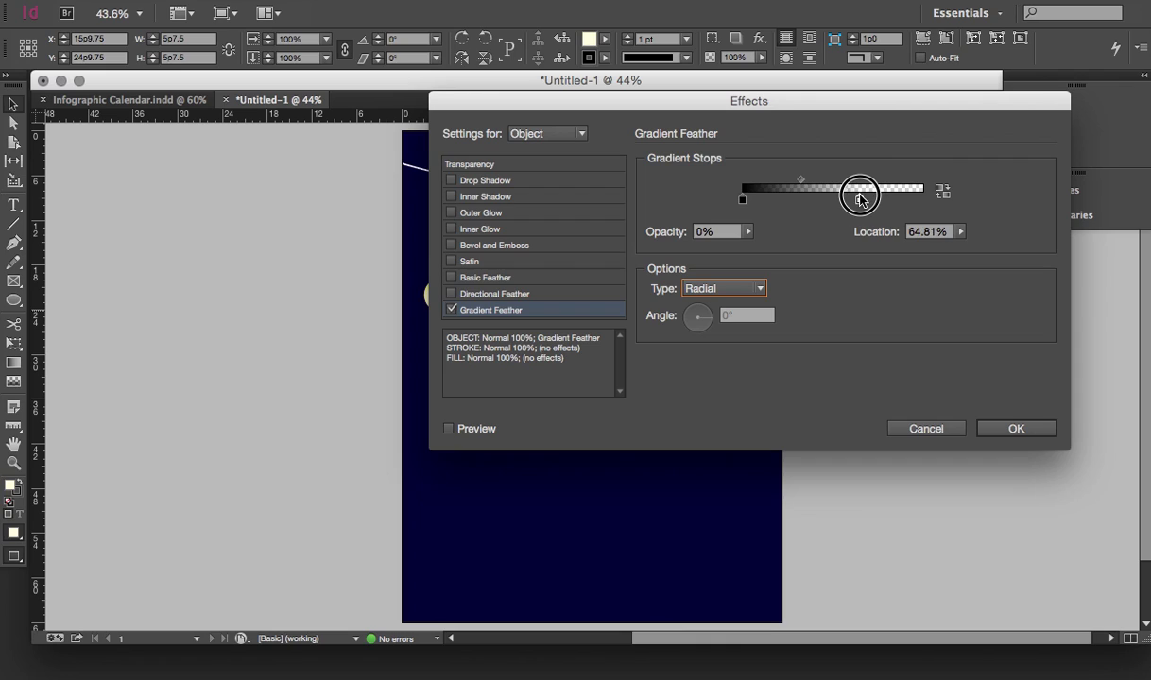
left_click_drag(799, 180, 833, 182)
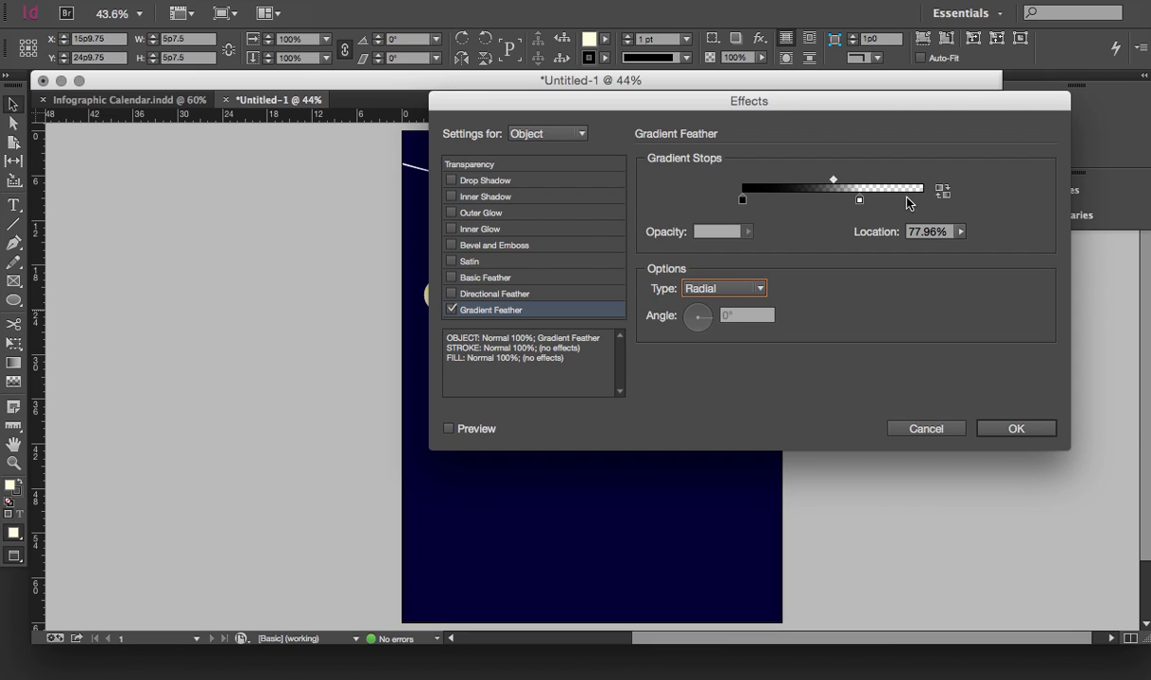
left_click_drag(912, 201, 926, 201)
left_click_drag(860, 201, 877, 204)
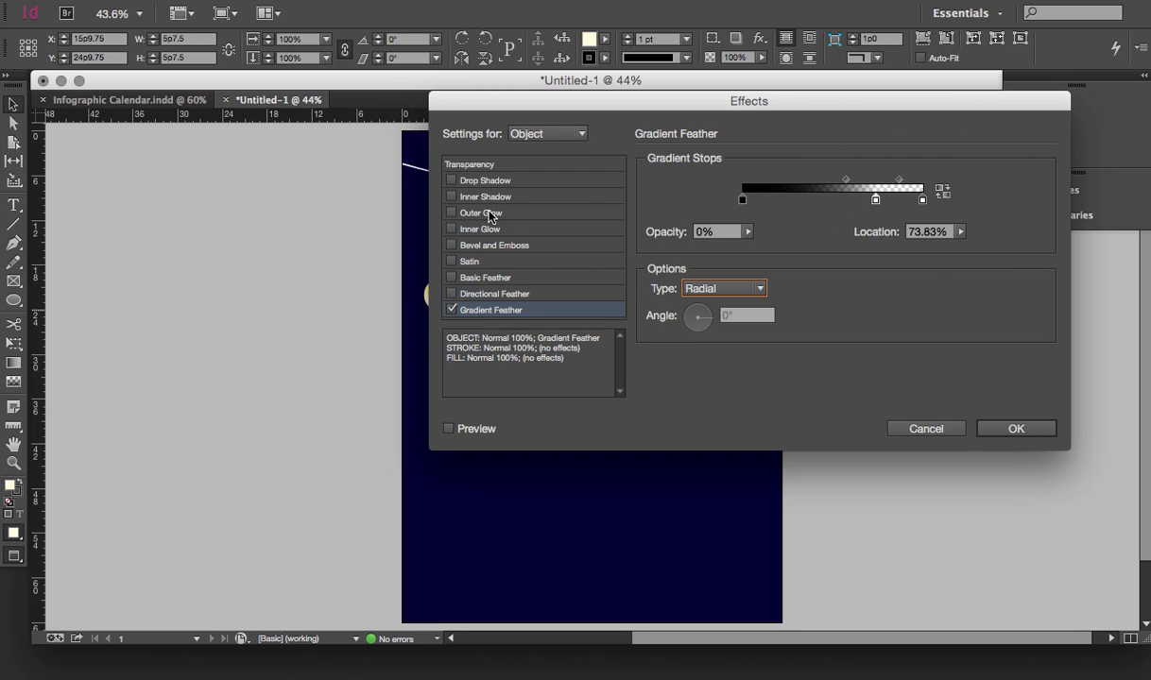
Add an Outer Glow to the larger circle using the yellow C=0 M=0 Y=100 K=0 swatch and a size of 0p10.
left_click(463, 212)
left_click(823, 180)
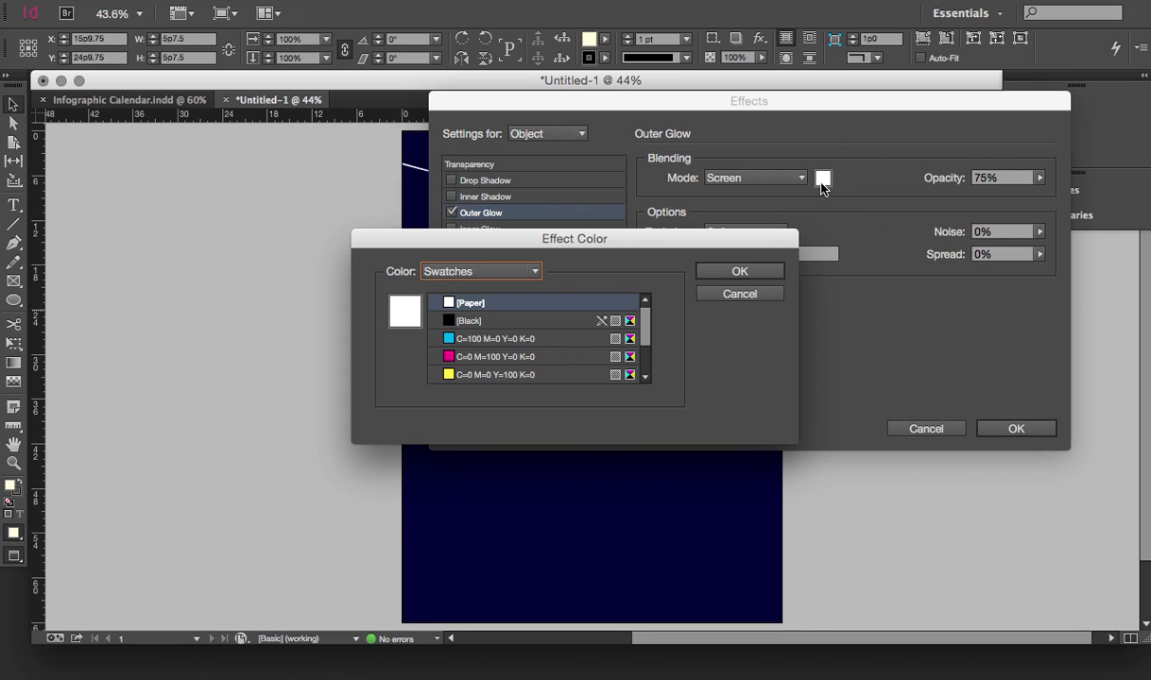
left_click(463, 376)
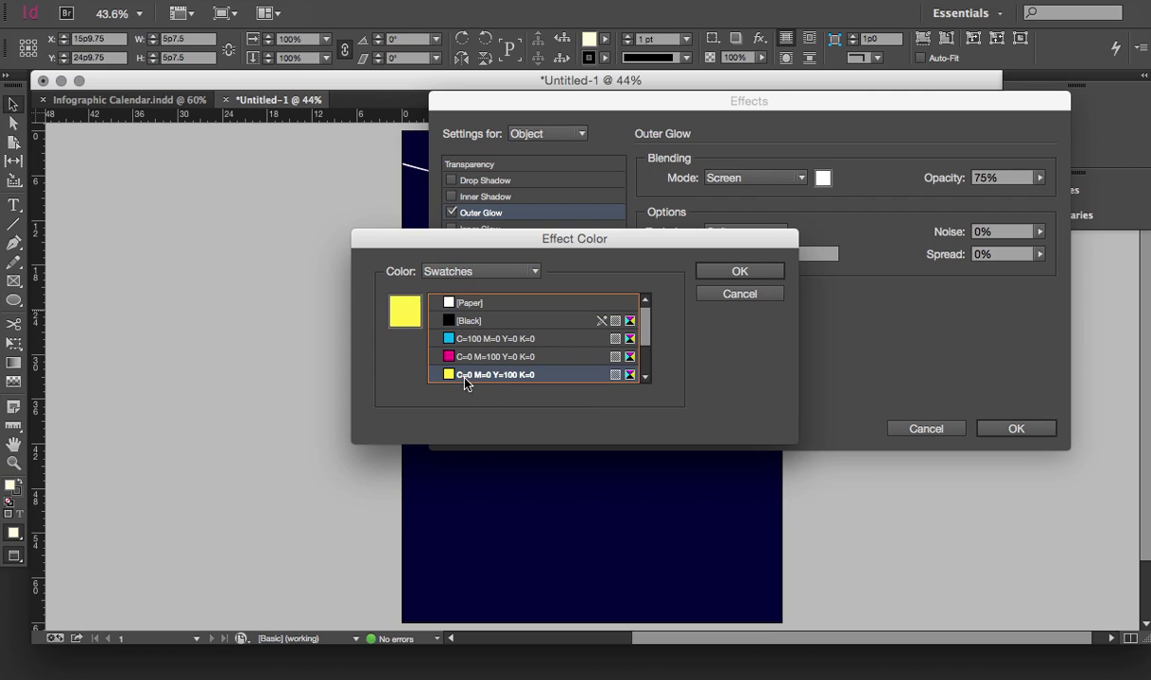
left_click(764, 272)
left_click(710, 253)
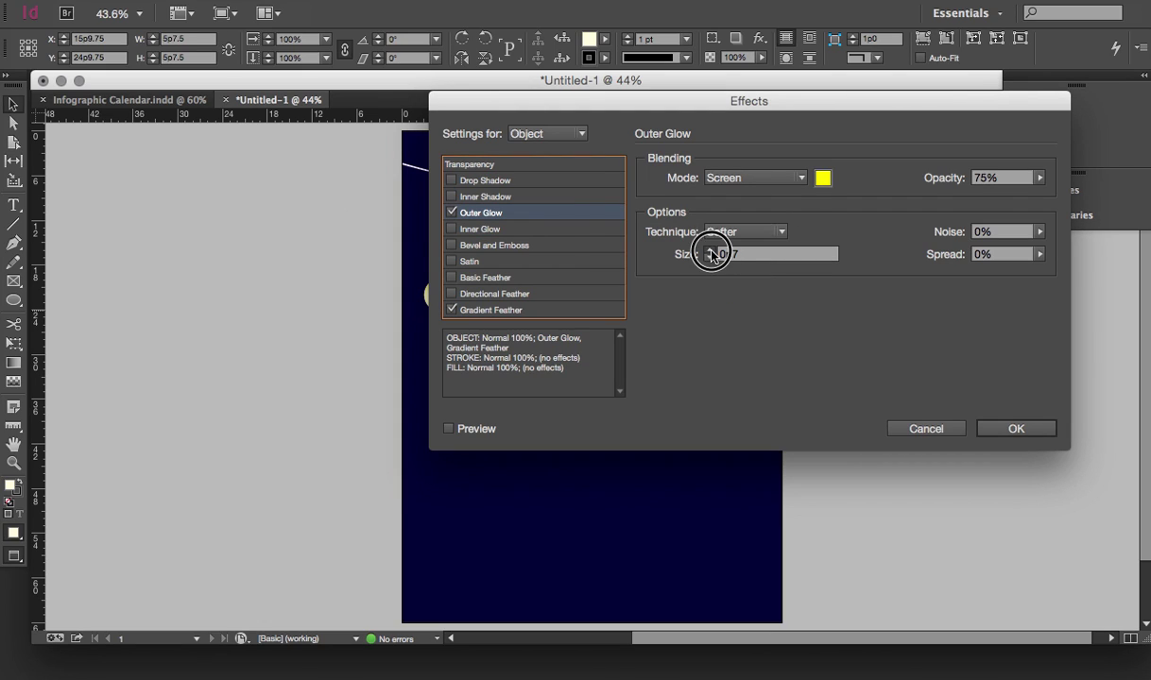
left_click(711, 252)
left_click(710, 253)
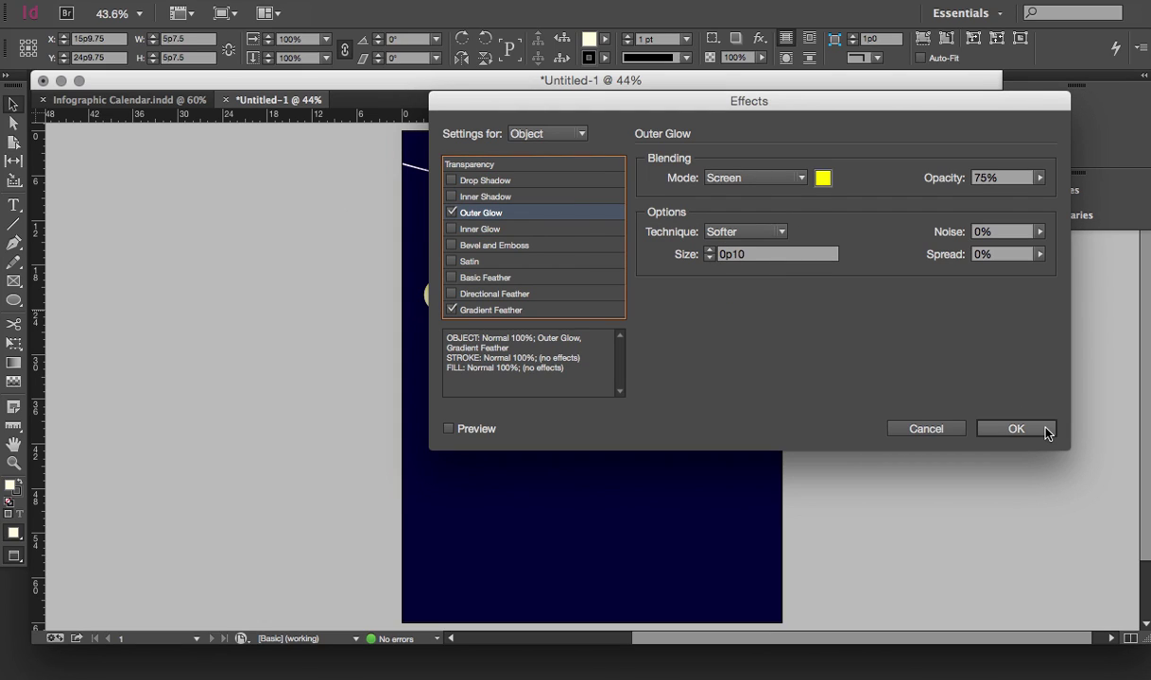
left_click(1044, 430)
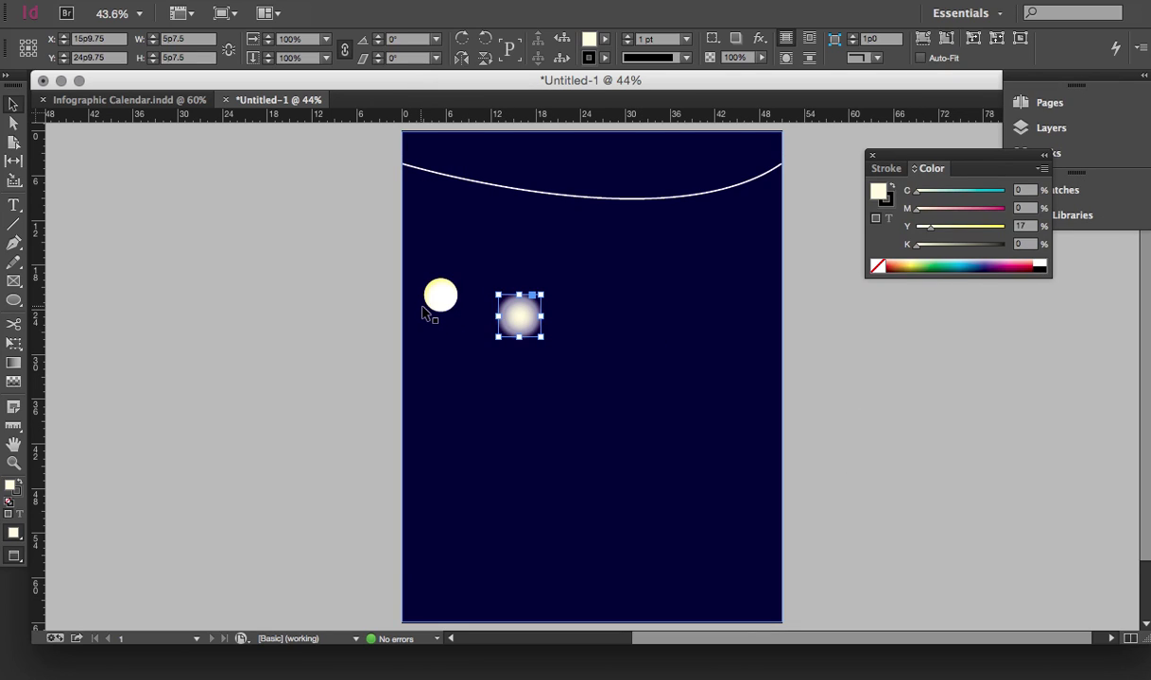
Hang the smaller circle from the curve near its left end and place a pasted copy just to its right under the curve.
left_click_drag(440, 301, 441, 199)
left_click(449, 247)
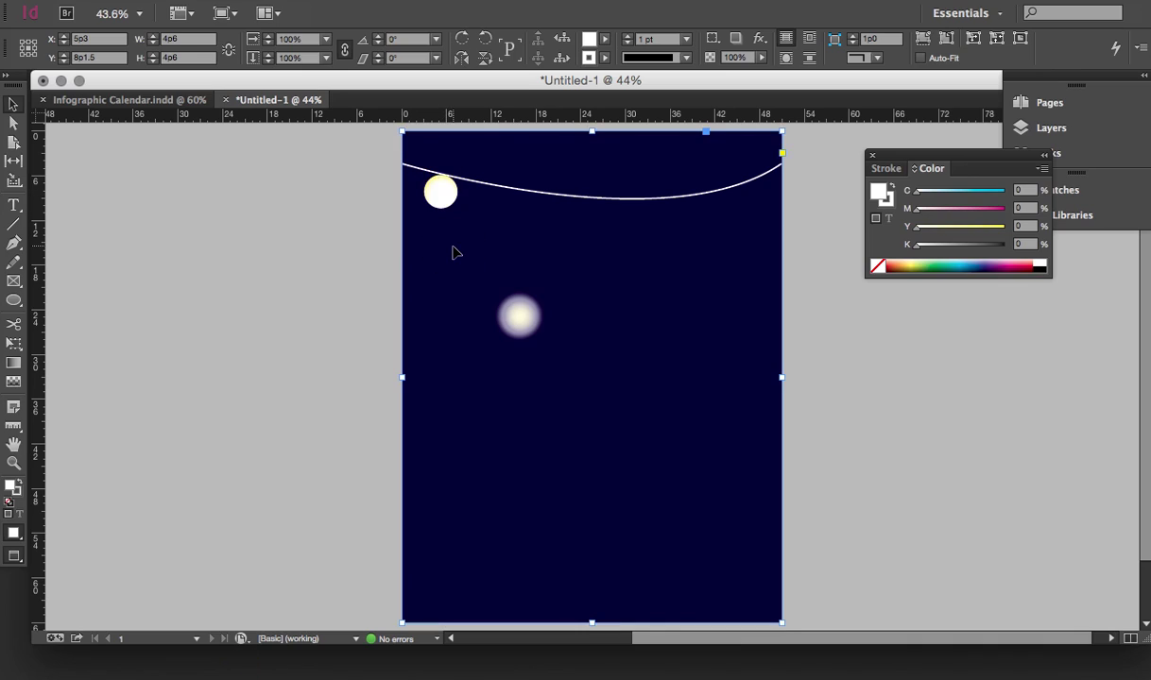
left_click(444, 200)
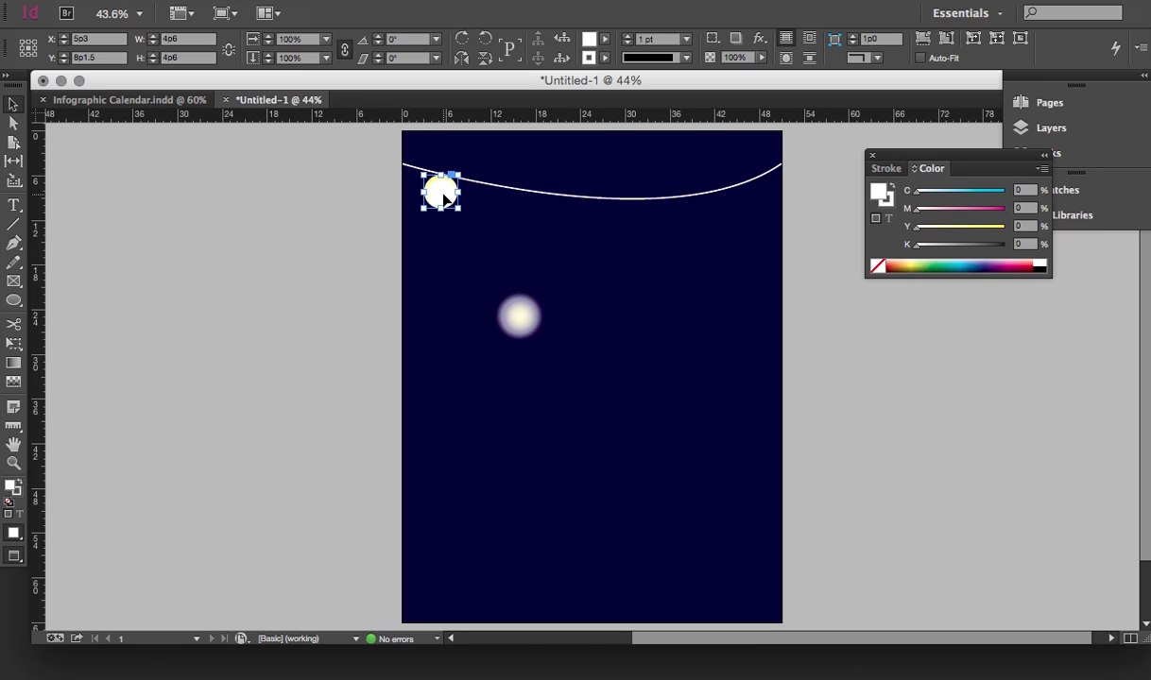
key("ctrl+v")
left_click_drag(581, 358, 509, 204)
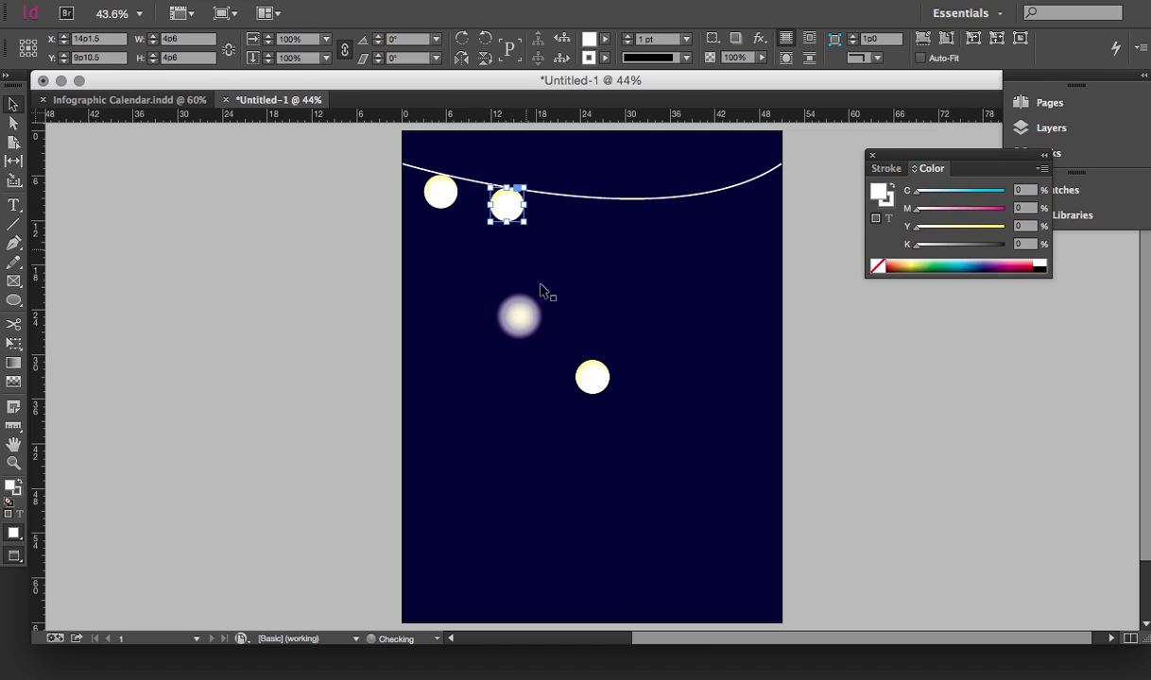
Place three more copies of the smaller circle along the curve, under its middle and near its right end.
left_click_drag(591, 375, 581, 217)
key("Left")
left_click_drag(593, 377, 644, 223)
key("Up")
left_click_drag(593, 377, 742, 203)
Duplicate the feathered glow circle and center one over the leftmost light on the curve.
left_click(514, 318)
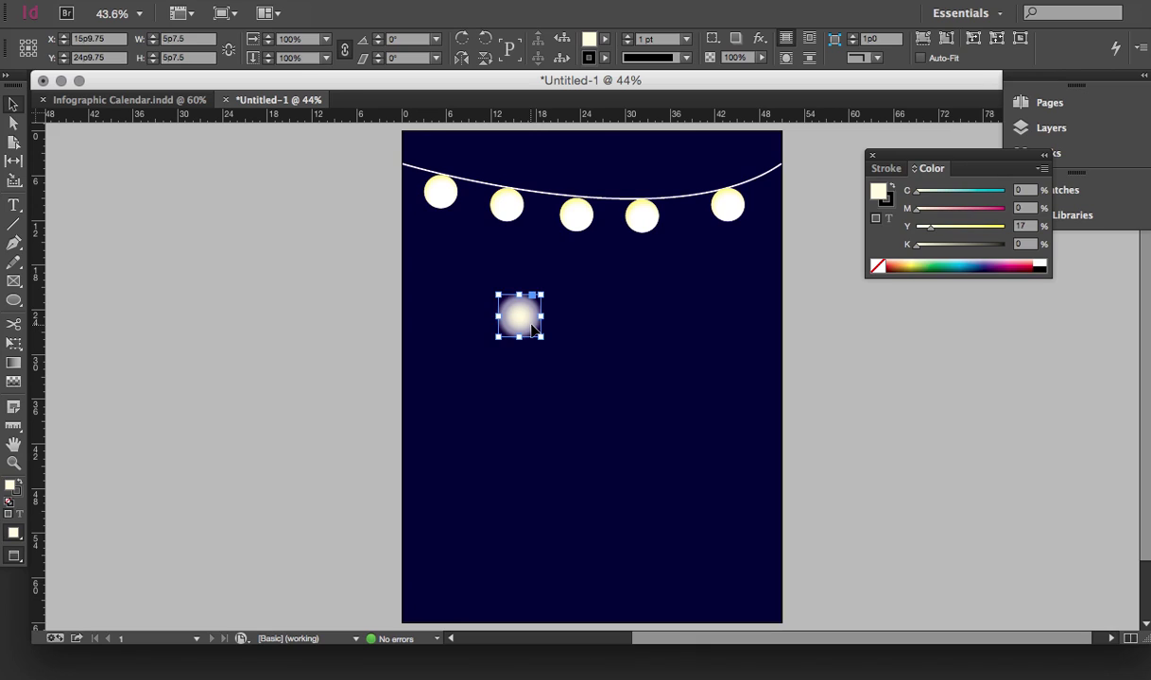
key("super+alt+shift+d")
left_click_drag(529, 324, 452, 201)
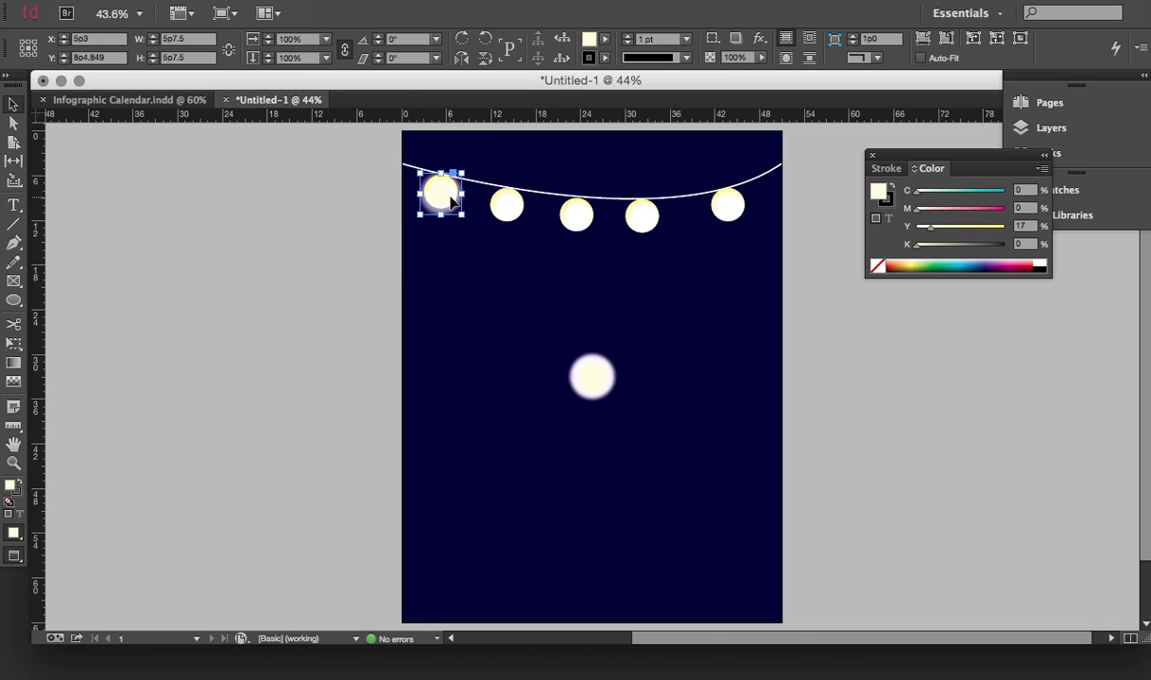
key("Left")
key("Up")
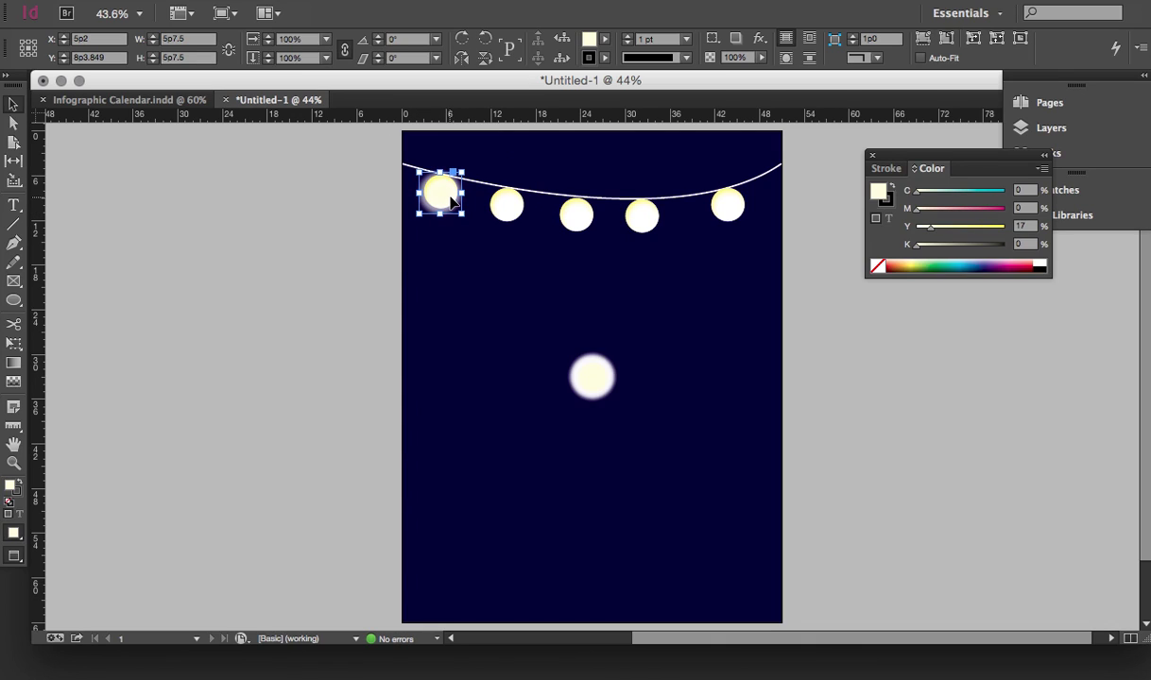
Position a copy of the glow circle over the second light from the left, nudging it into alignment.
left_click_drag(594, 373, 510, 204)
key("Up")
key("Up")
key("Up")
key("Up")
key("Left")
key("Up")
Position copies of the glow circle over the third, fourth and fifth lights, nudging the last one into alignment.
left_click_drag(594, 379, 577, 225)
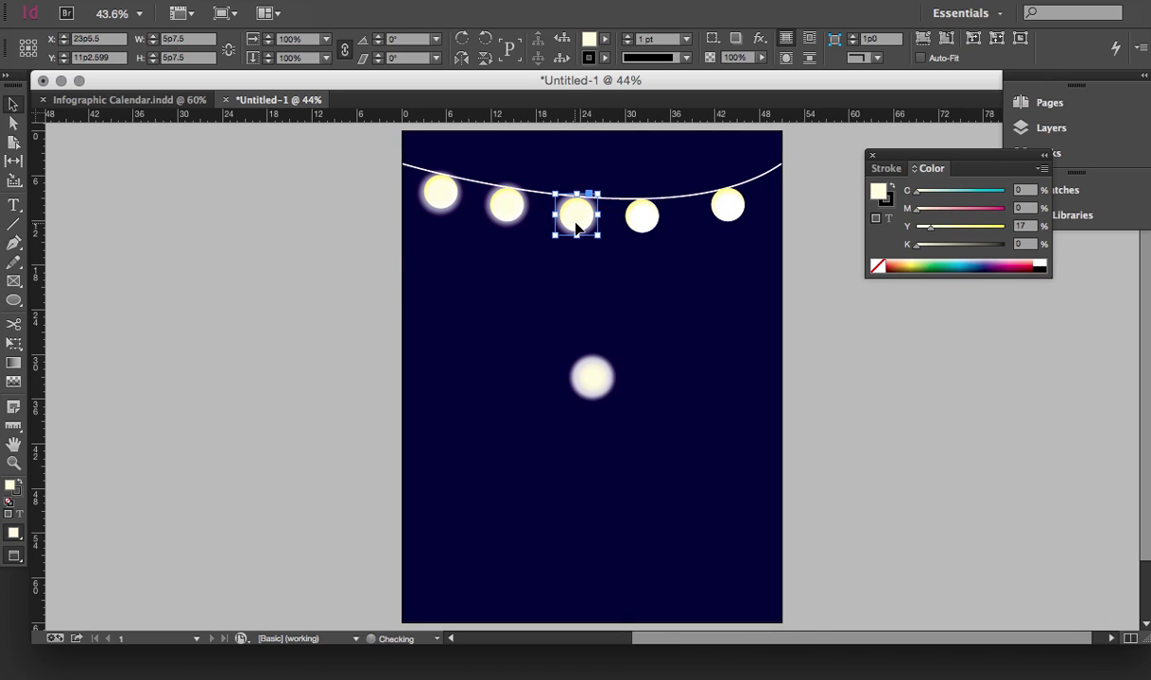
left_click_drag(594, 393, 648, 227)
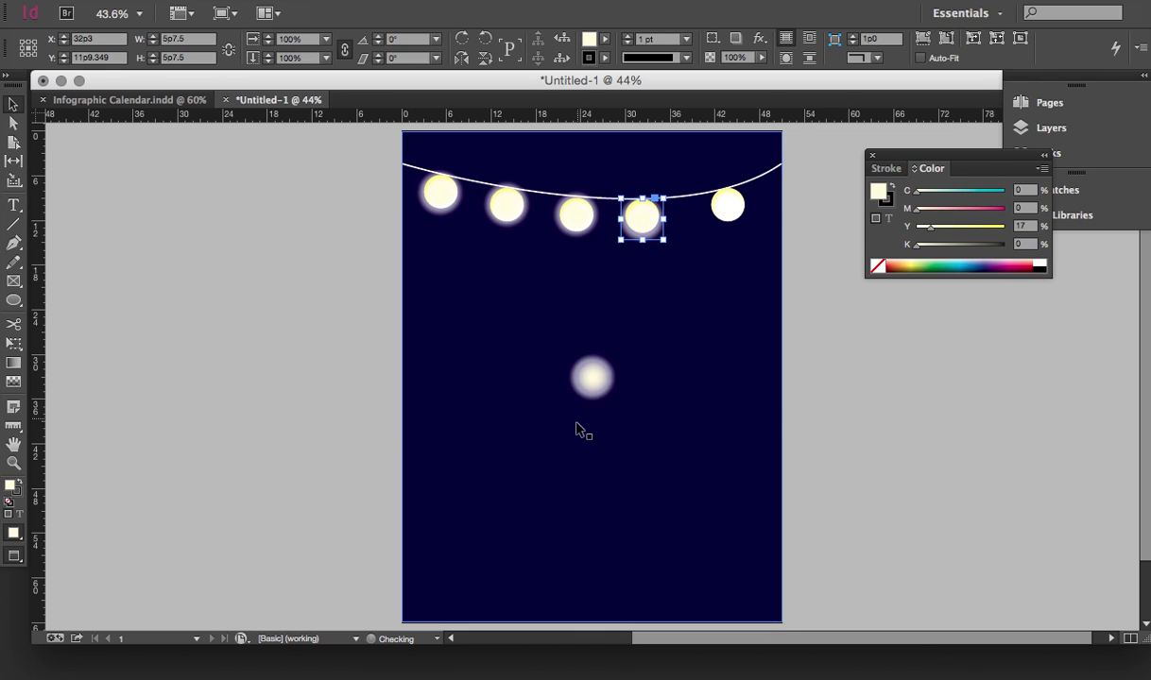
left_click_drag(595, 381, 727, 217)
key("Right")
key("Right")
key("Right")
key("Right")
key("Right")
key("Right")
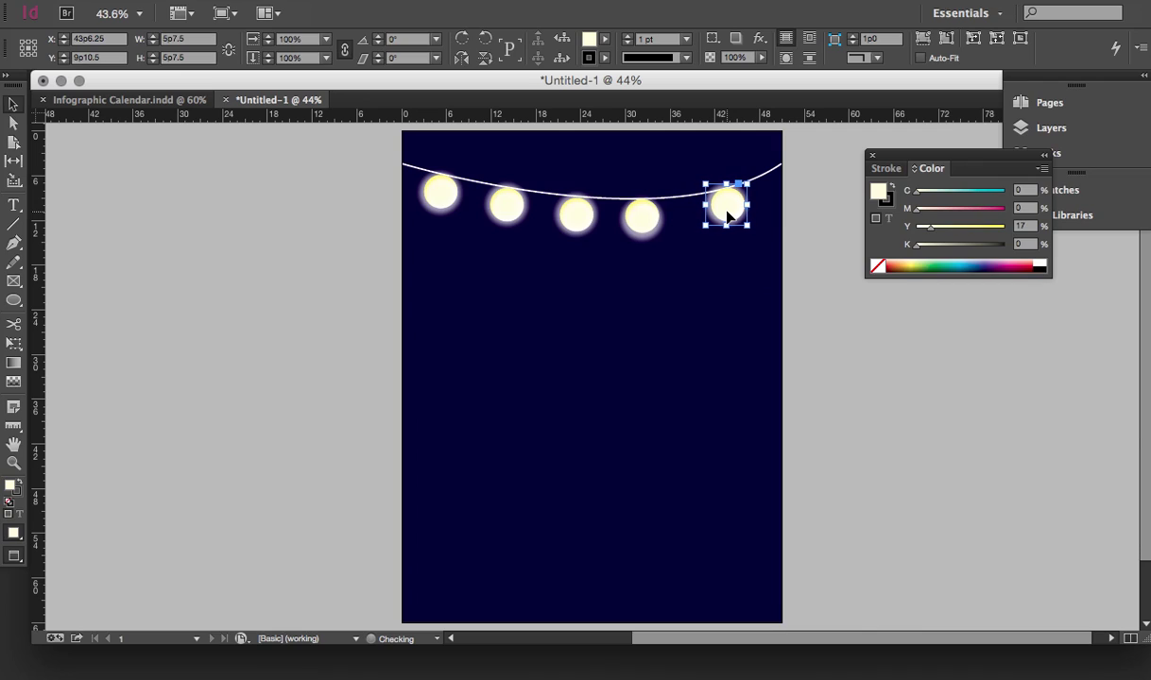
key("Down")
key("Down")
left_click(699, 388)
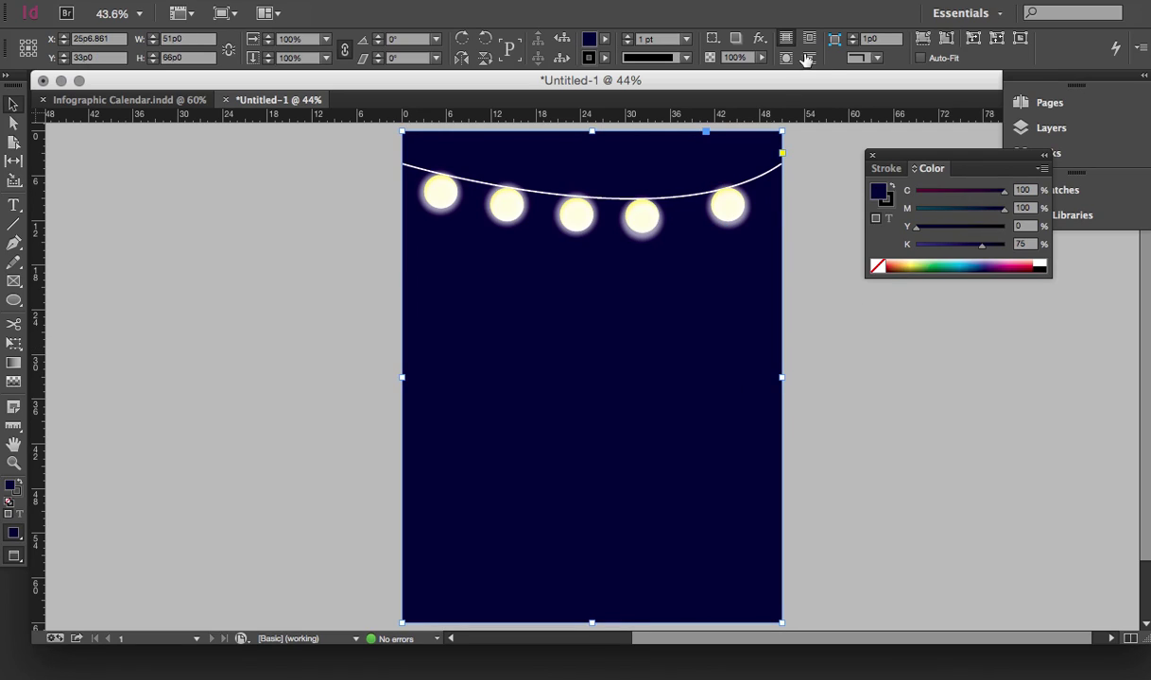